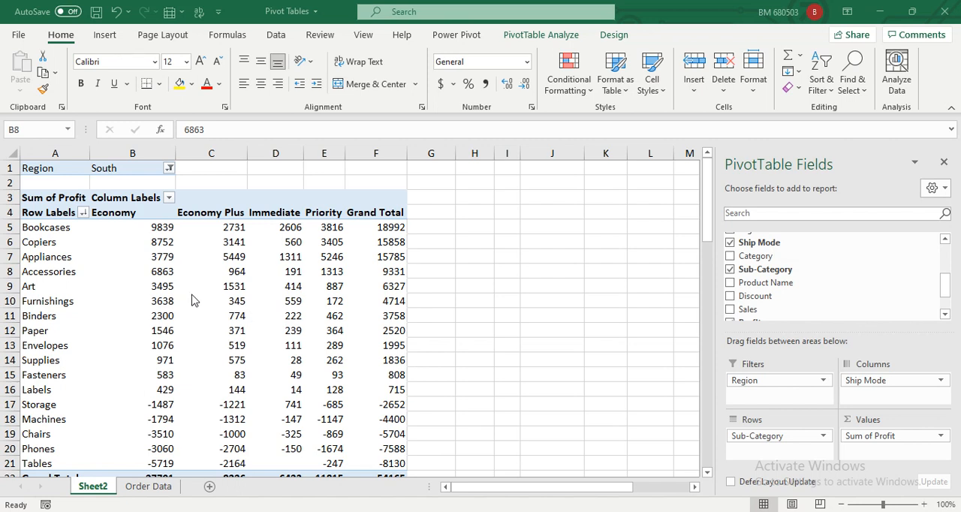
# Clear the Region filter of the PivotTable so that all regions are included.
pyautogui.click(171, 168)
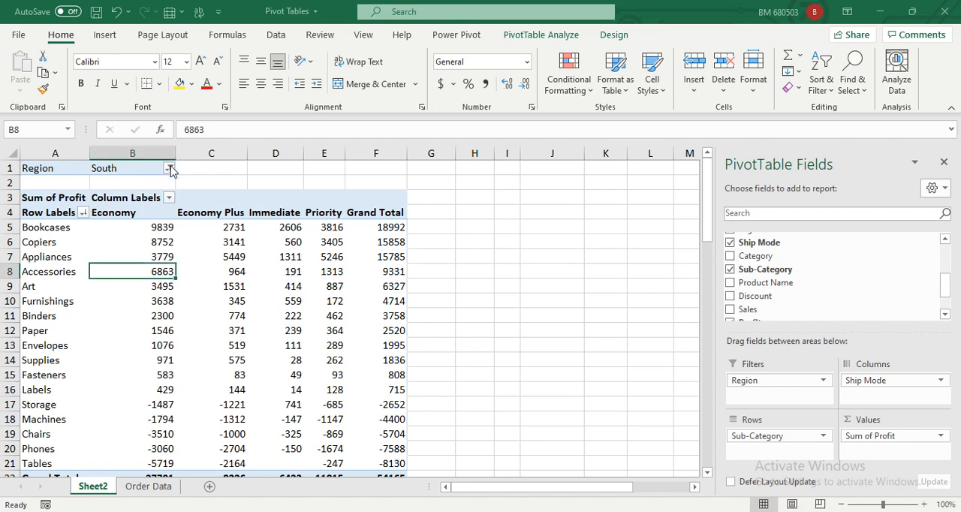
pyautogui.click(169, 168)
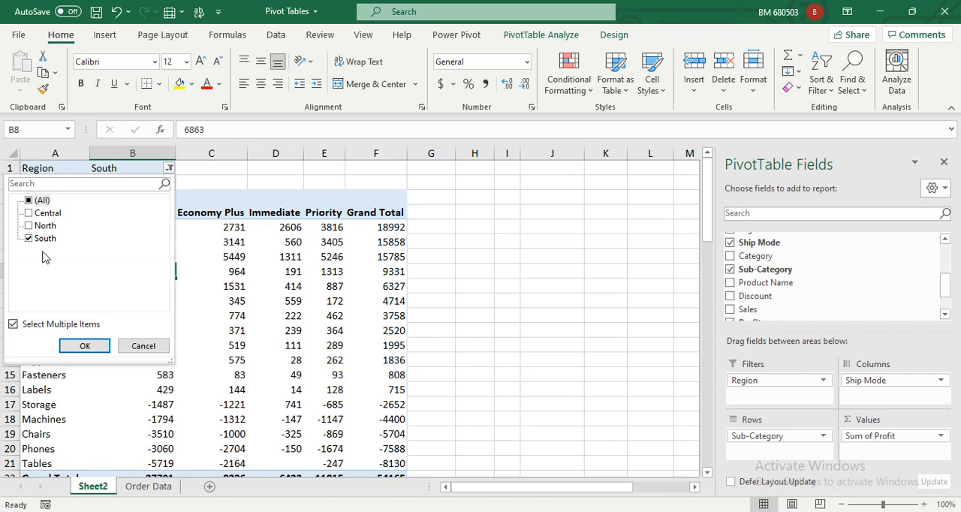
pyautogui.click(28, 200)
pyautogui.click(79, 345)
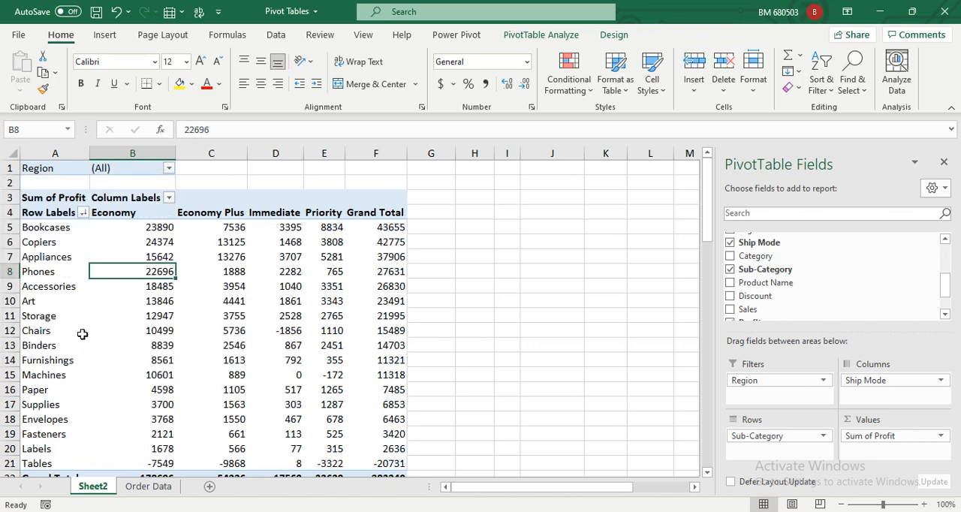
# Group the Bookcases, Copiers, Appliances and Phones row labels of the PivotTable into one group.
pyautogui.keyDown('ctrl'); pyautogui.scroll(-1, 78, 330); pyautogui.keyUp('ctrl')
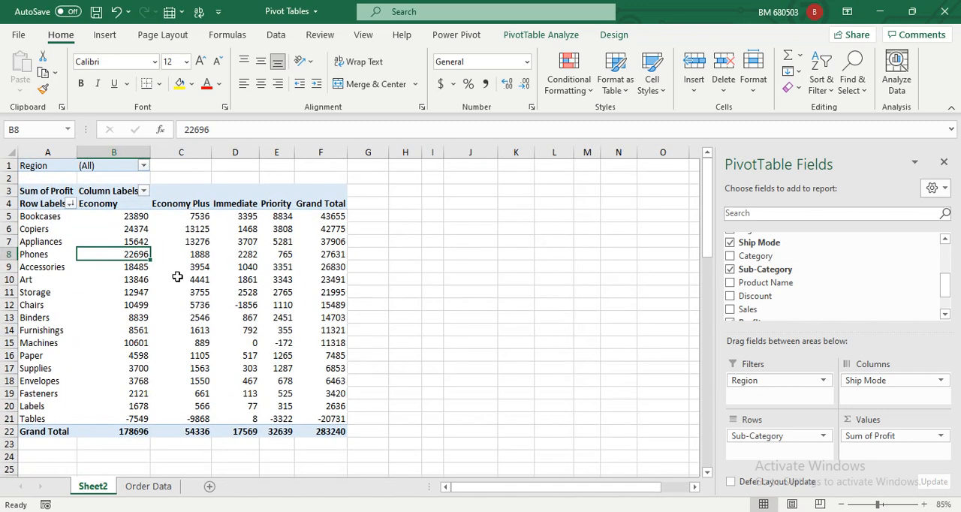
pyautogui.click(52, 217)
pyautogui.moveTo(46, 255); pyautogui.dragTo(47, 254)
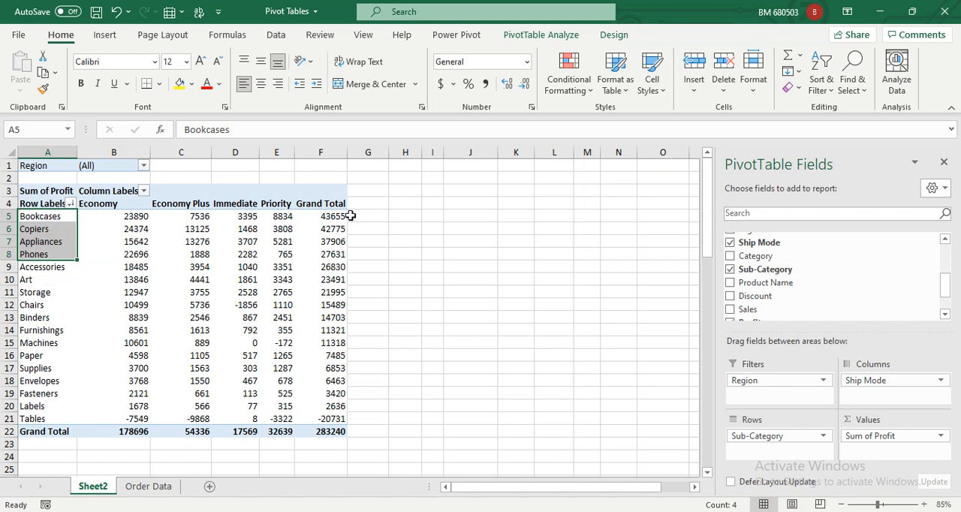
pyautogui.rightClick(51, 232)
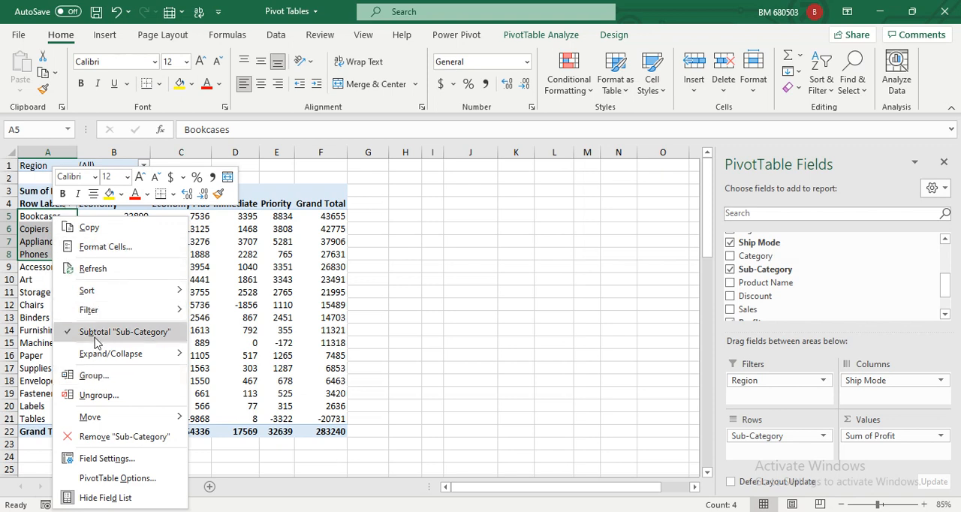
pyautogui.click(94, 376)
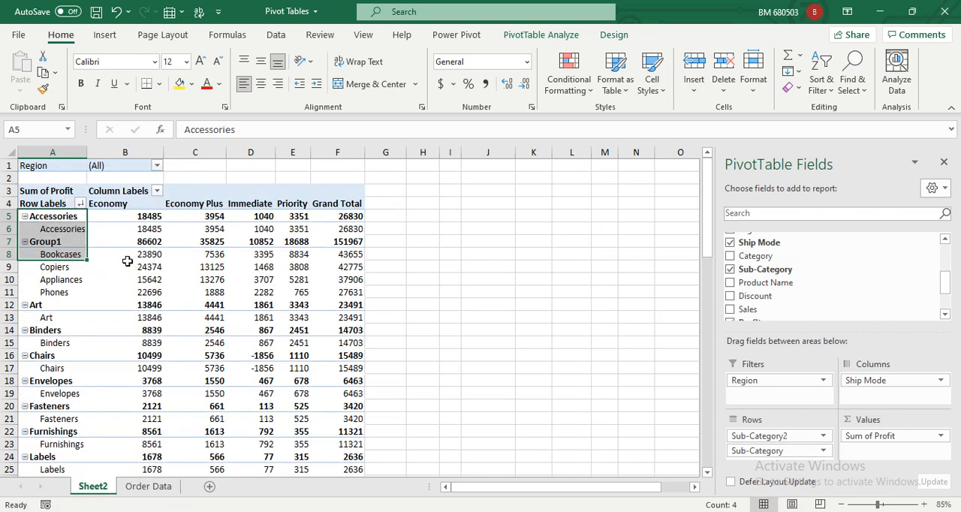
# Rename the Group1 row label in cell A7 as "Top 4 Items".
pyautogui.click(156, 266)
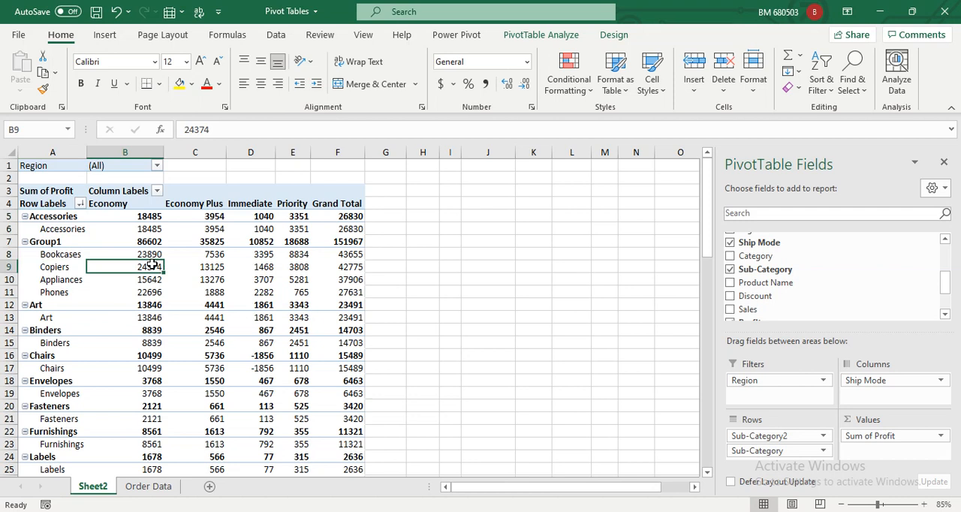
pyautogui.click(54, 242)
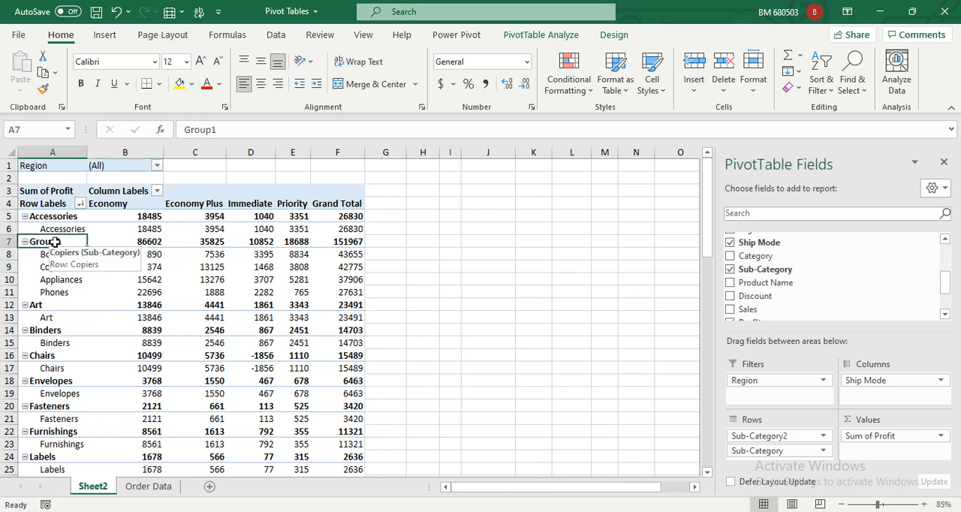
pyautogui.doubleClick(228, 130)
pyautogui.write('To')
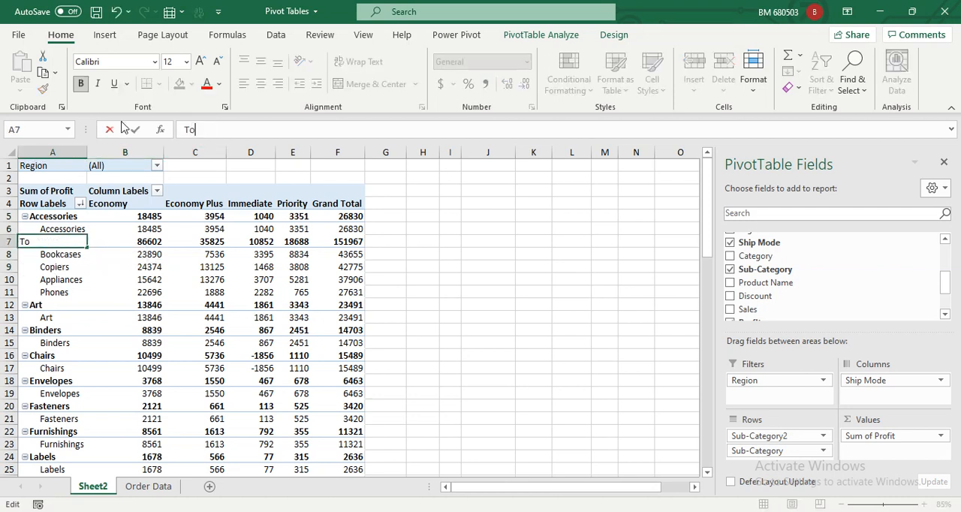
pyautogui.write('p 4 Items')
pyautogui.press('Return')
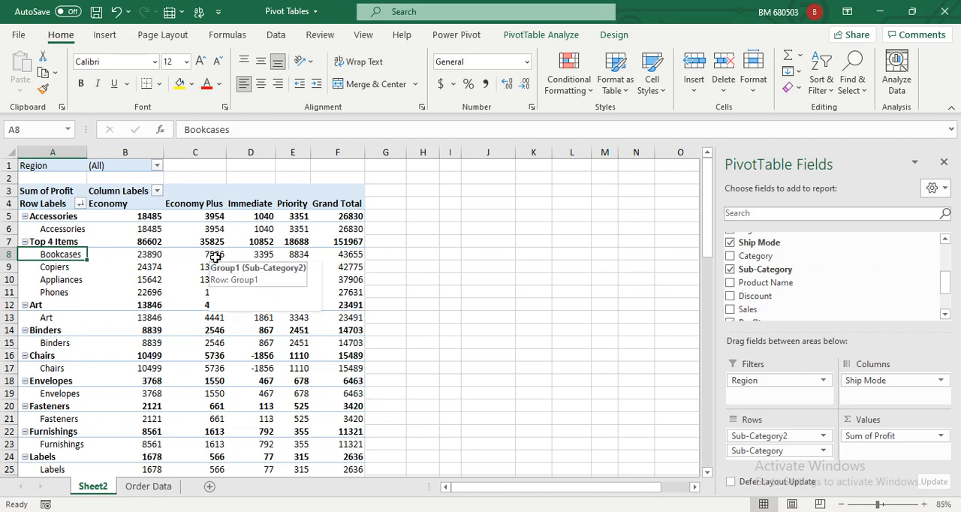
# Place Sub-Category above Sub-Category2 in the PivotTable rows and remove the Sub-Category field from the rows.
pyautogui.click(64, 218)
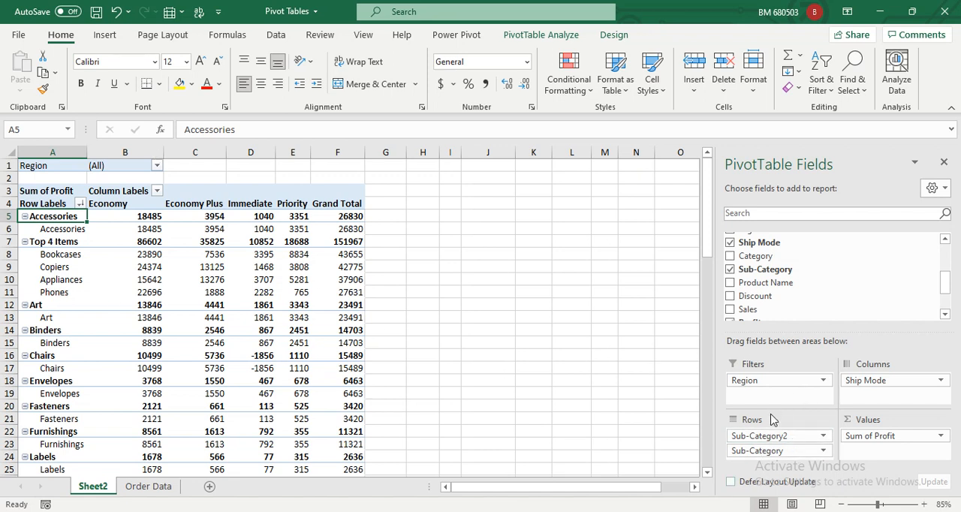
pyautogui.moveTo(792, 436); pyautogui.dragTo(788, 453)
pyautogui.scroll(-2, 901, 300)
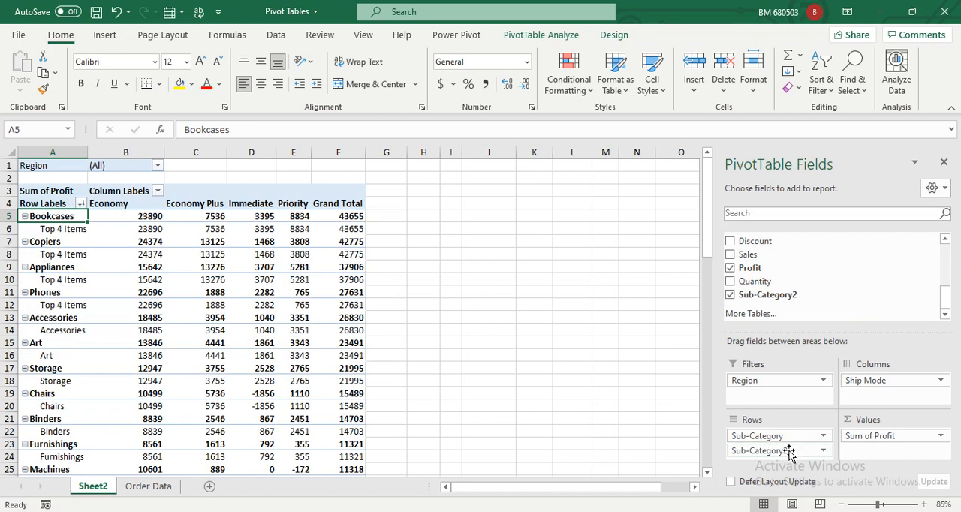
pyautogui.click(826, 438)
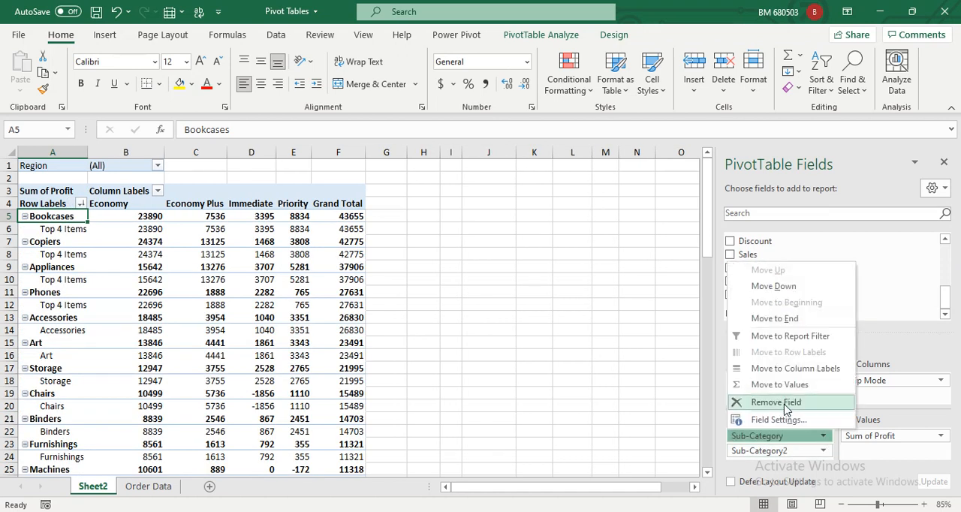
pyautogui.click(773, 403)
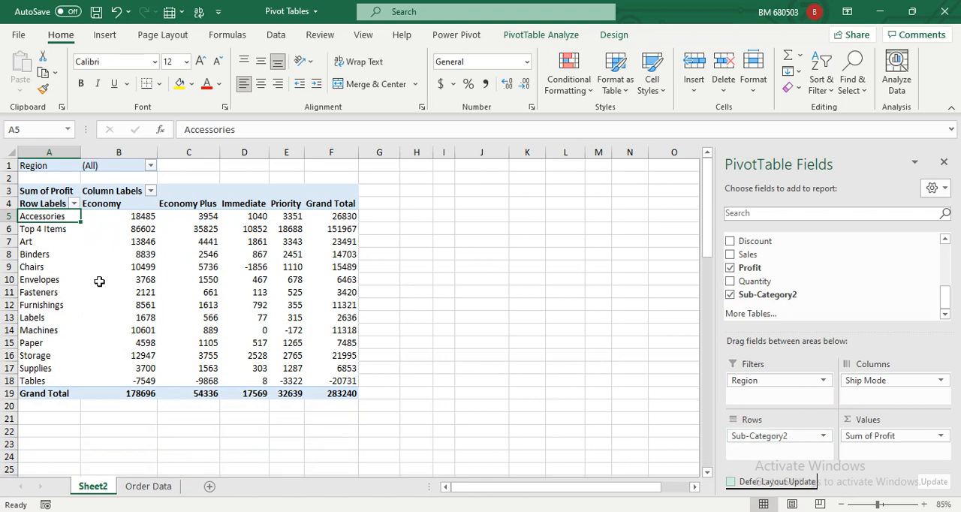
# Ungroup the Top 4 Items row label in the PivotTable and undo the ungrouping.
pyautogui.click(57, 233)
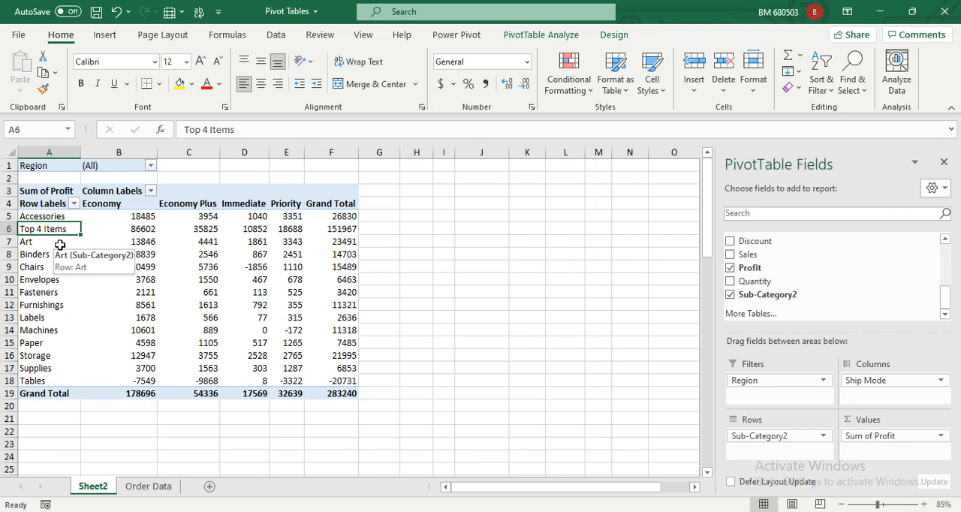
pyautogui.rightClick(42, 230)
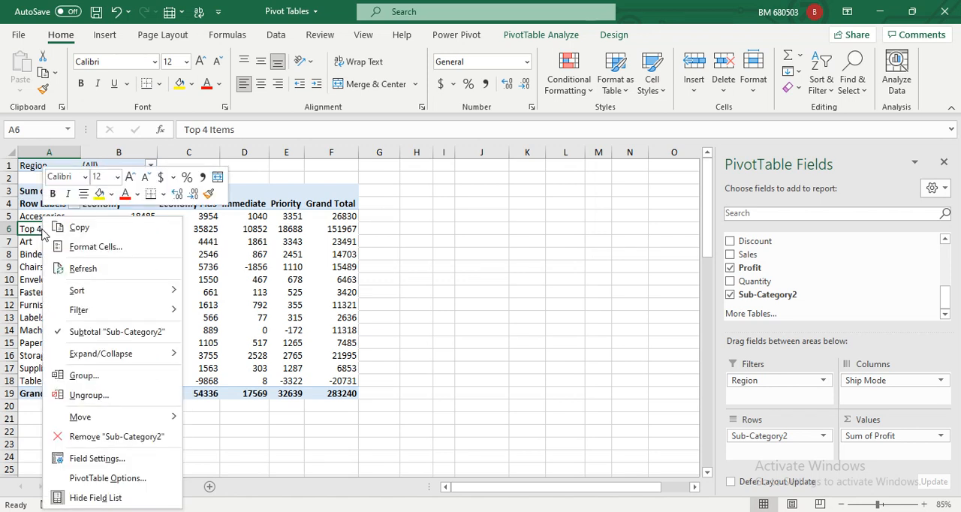
pyautogui.click(113, 392)
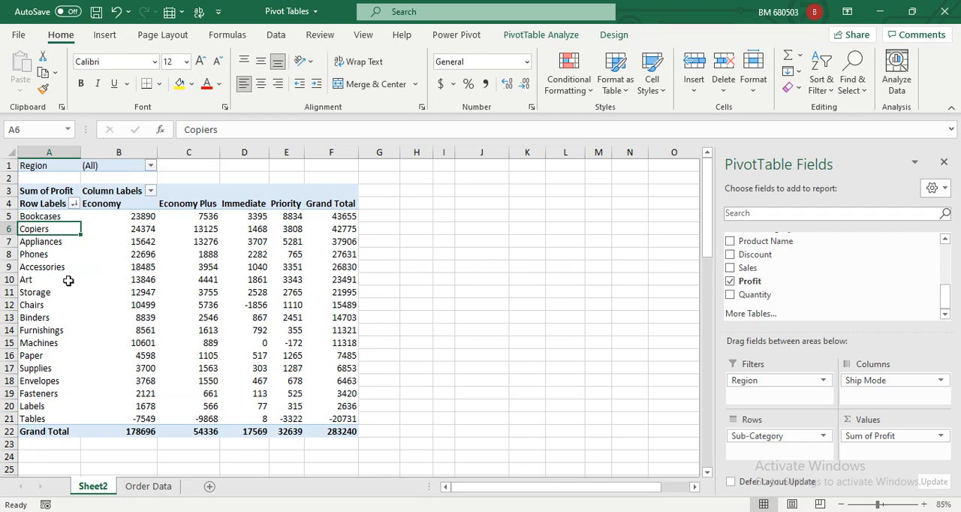
pyautogui.hotkey('ctrl', 'z')
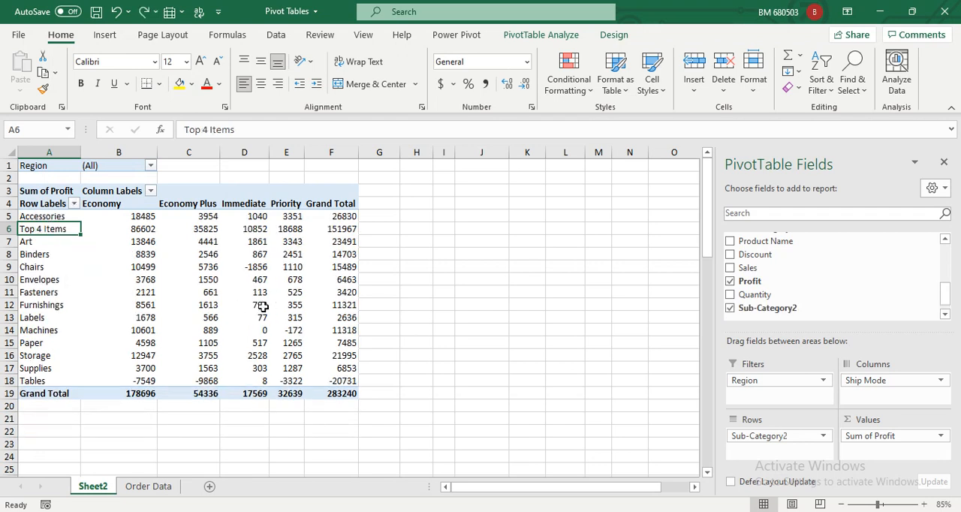
# Add the Sub-Category field back to the PivotTable rows, beneath Sub-Category2.
pyautogui.moveTo(946, 294); pyautogui.dragTo(948, 285)
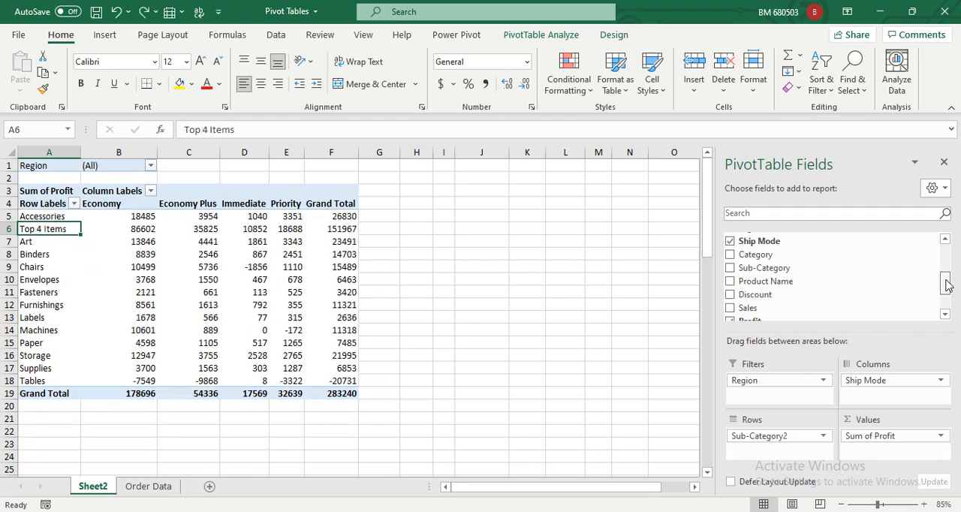
pyautogui.moveTo(796, 268); pyautogui.dragTo(800, 449)
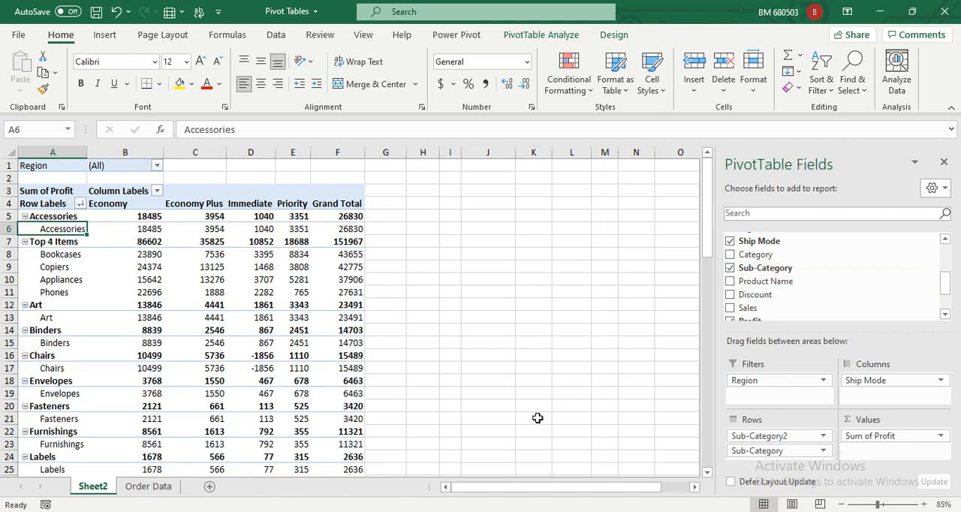
pyautogui.click(113, 251)
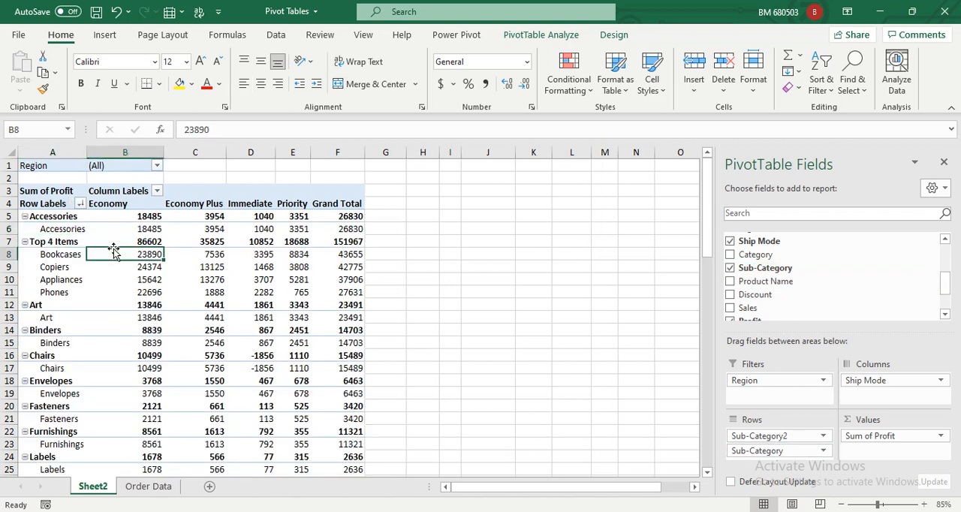
pyautogui.click(64, 266)
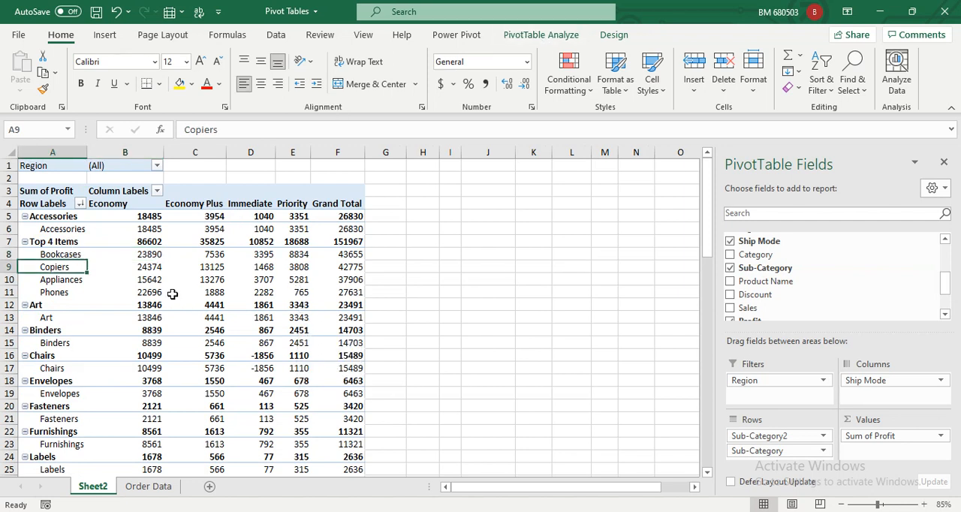
# Try several light PivotTable styles, including the bordered black-and-white one and the light green one.
pyautogui.click(539, 35)
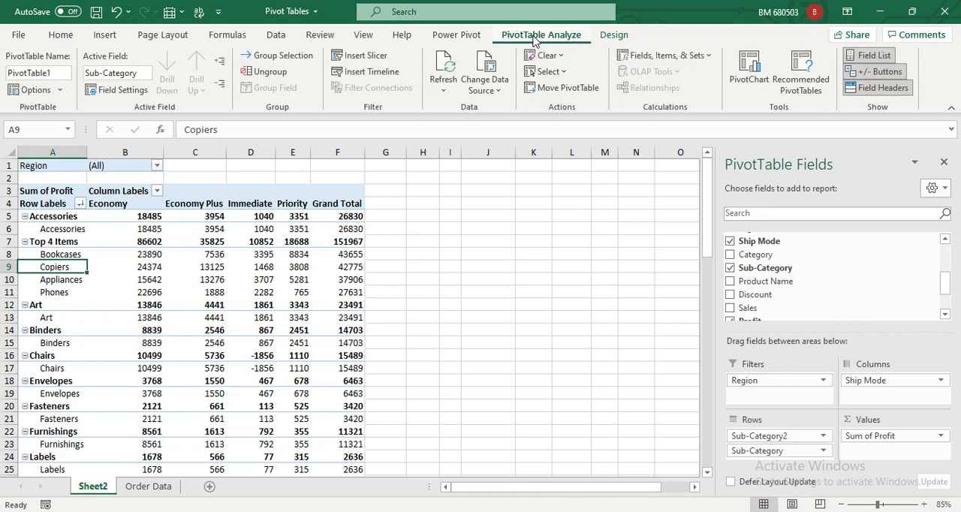
pyautogui.click(613, 34)
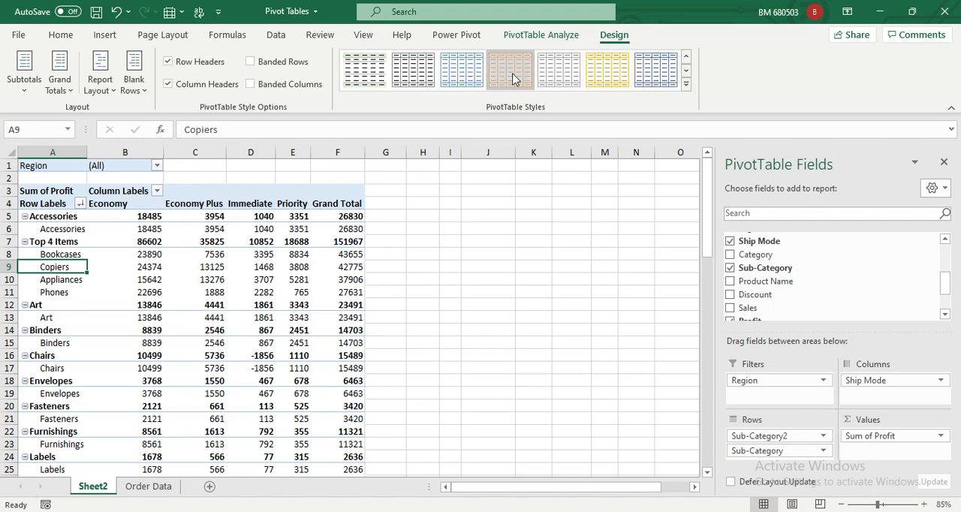
pyautogui.click(512, 78)
pyautogui.click(413, 72)
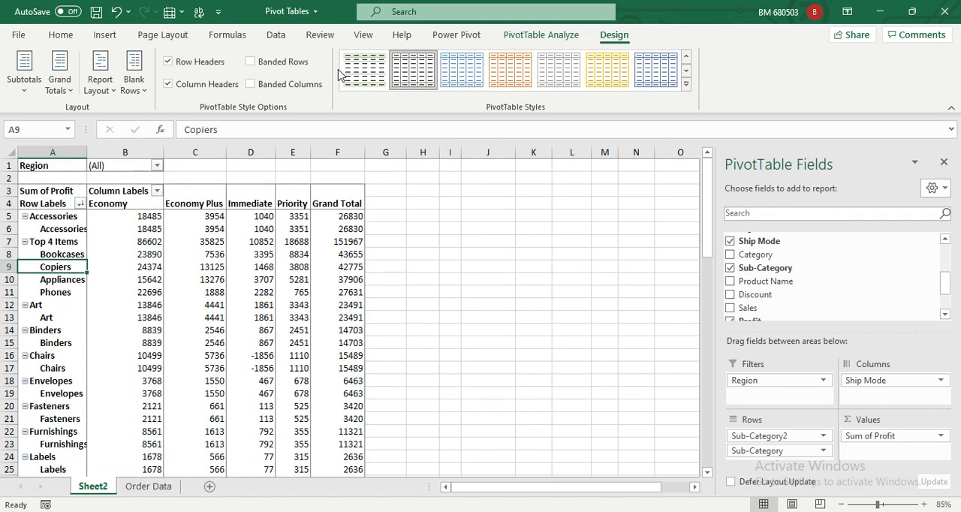
pyautogui.click(365, 72)
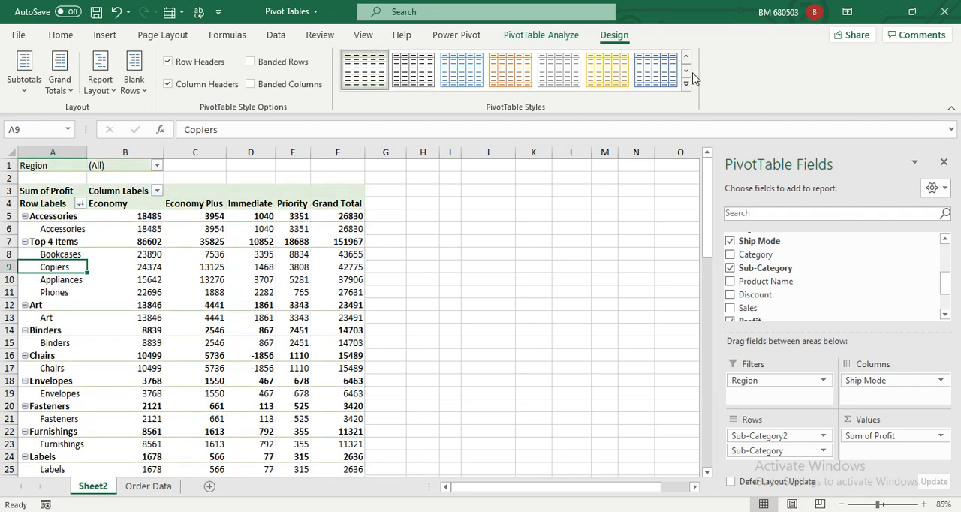
# Try the blue, gold and gray medium PivotTable styles with shaded group rows, and apply the orange one.
pyautogui.click(686, 70)
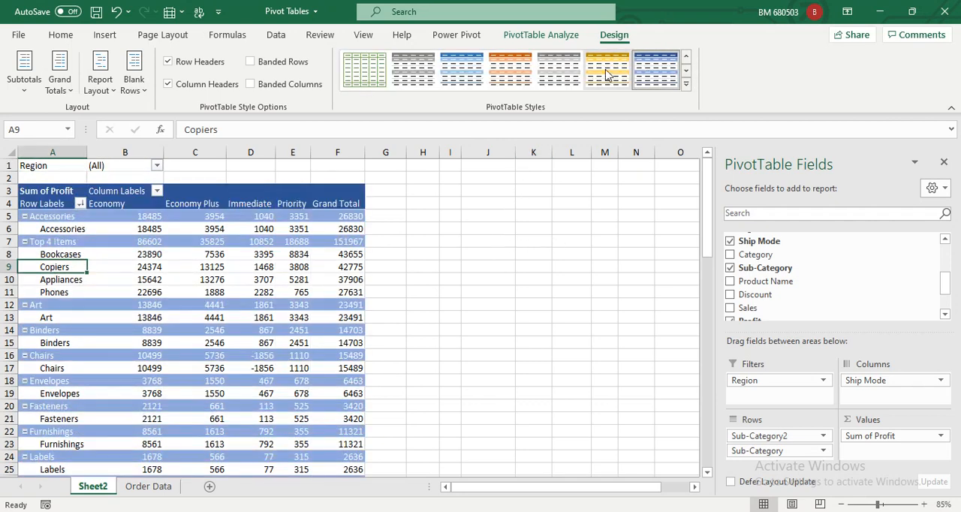
pyautogui.click(608, 75)
pyautogui.click(554, 81)
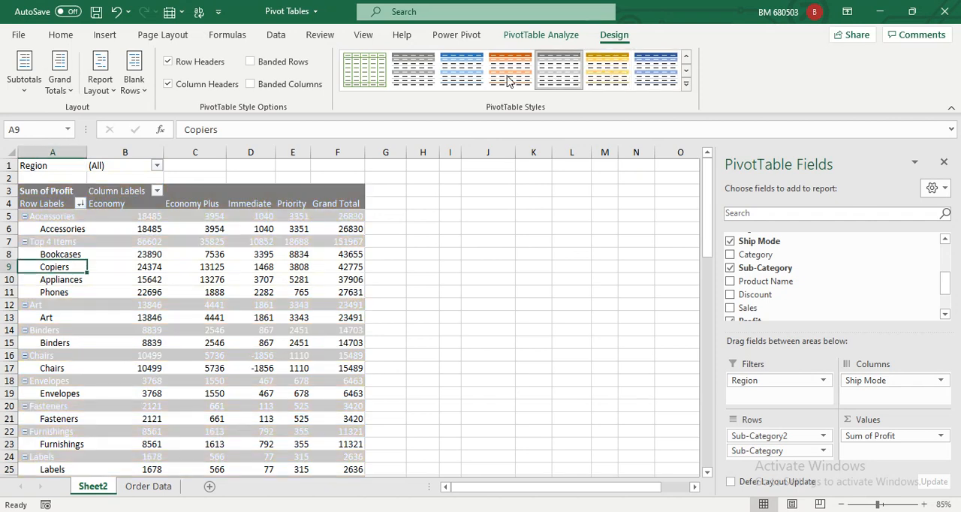
pyautogui.click(504, 80)
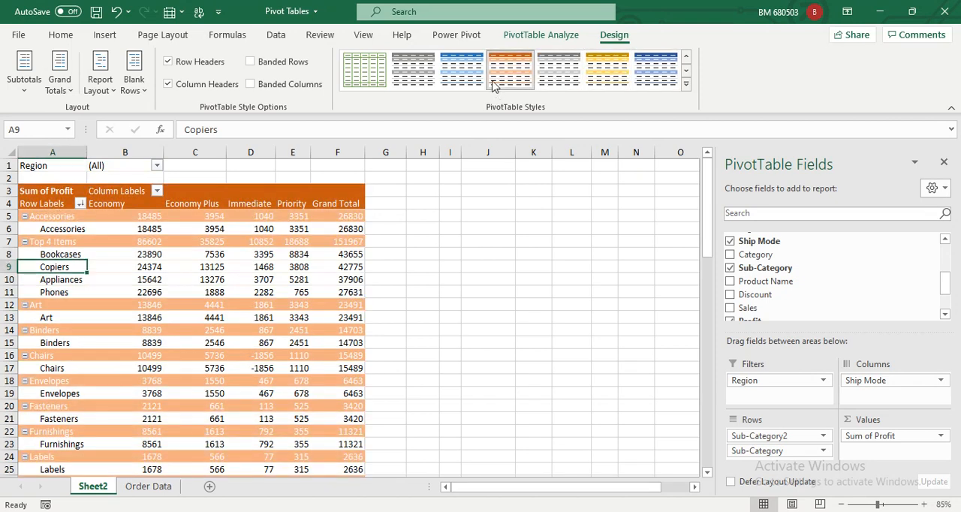
# Try banded columns and banded rows on the PivotTable, leaving only Banded Columns turned on.
pyautogui.click(251, 84)
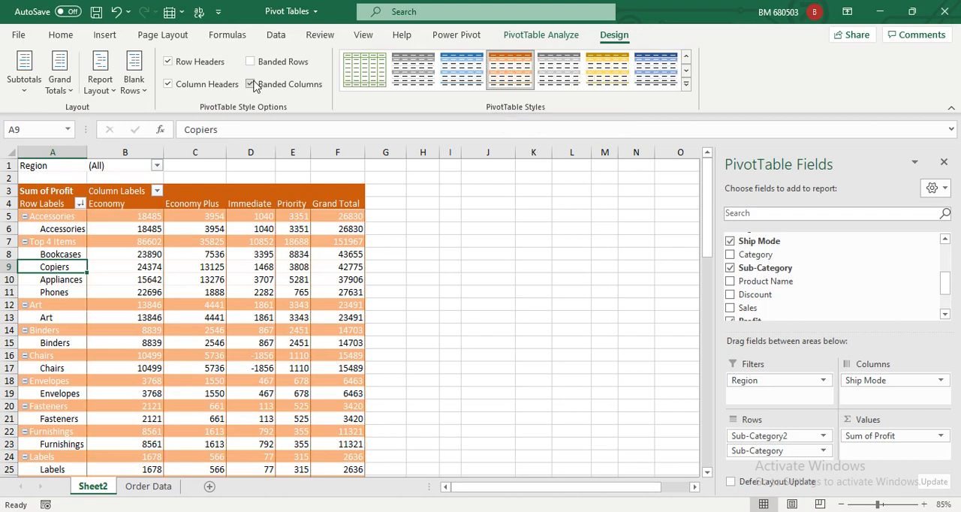
pyautogui.click(250, 84)
pyautogui.click(250, 61)
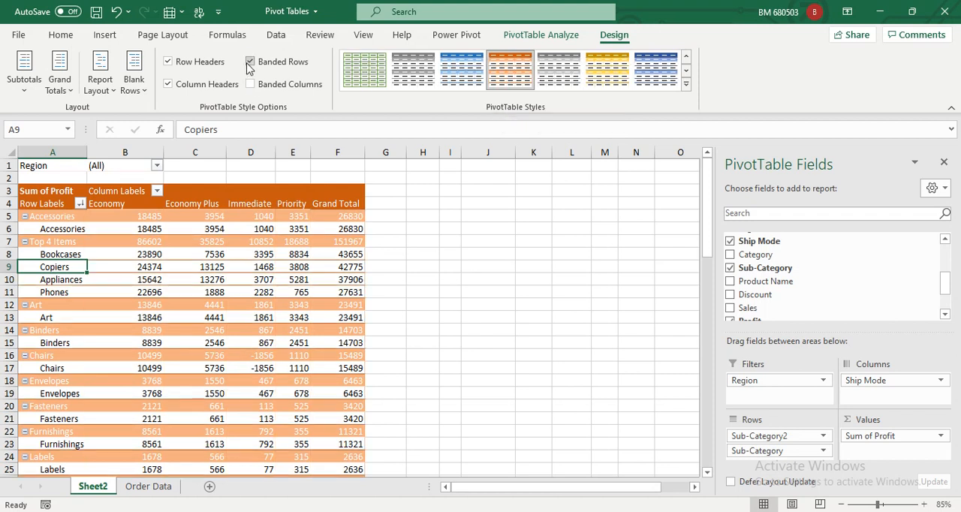
pyautogui.click(250, 62)
pyautogui.click(252, 87)
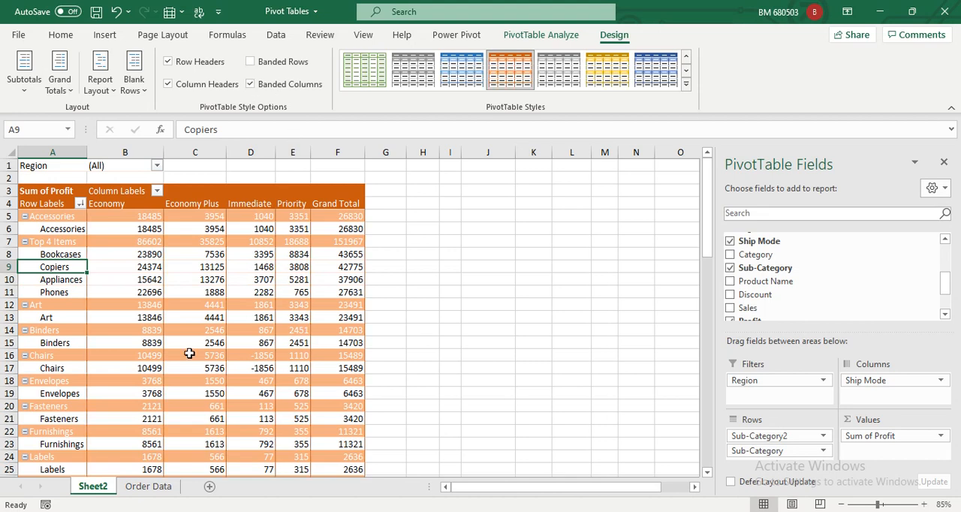
# Apply the light green PivotTable style with a black header to the PivotTable.
pyautogui.click(685, 57)
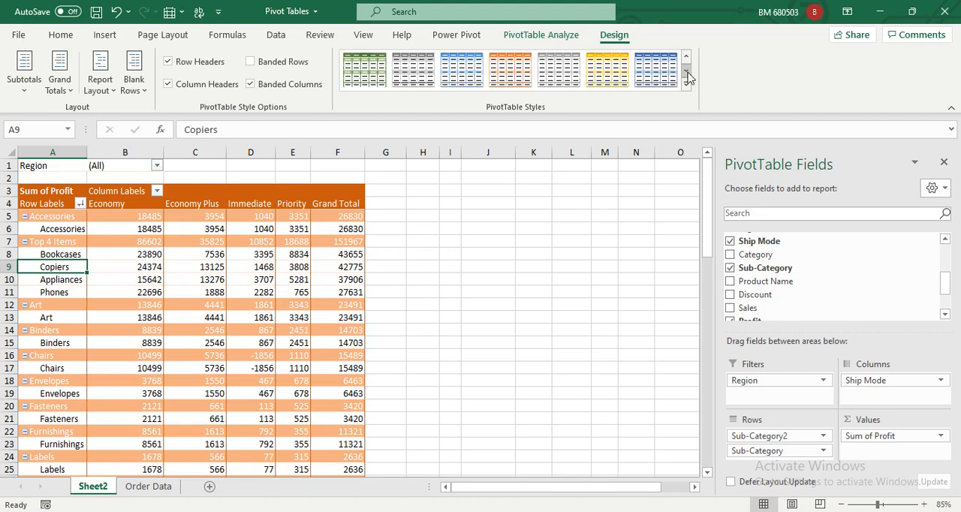
pyautogui.click(685, 56)
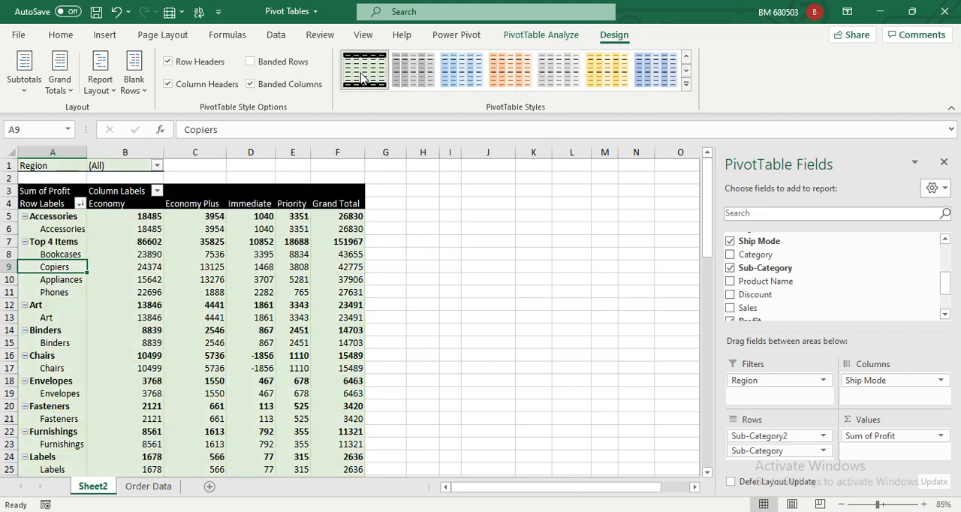
# Try the darker blue PivotTable style with shaded columns, and return to the light green style with a black header.
pyautogui.click(666, 78)
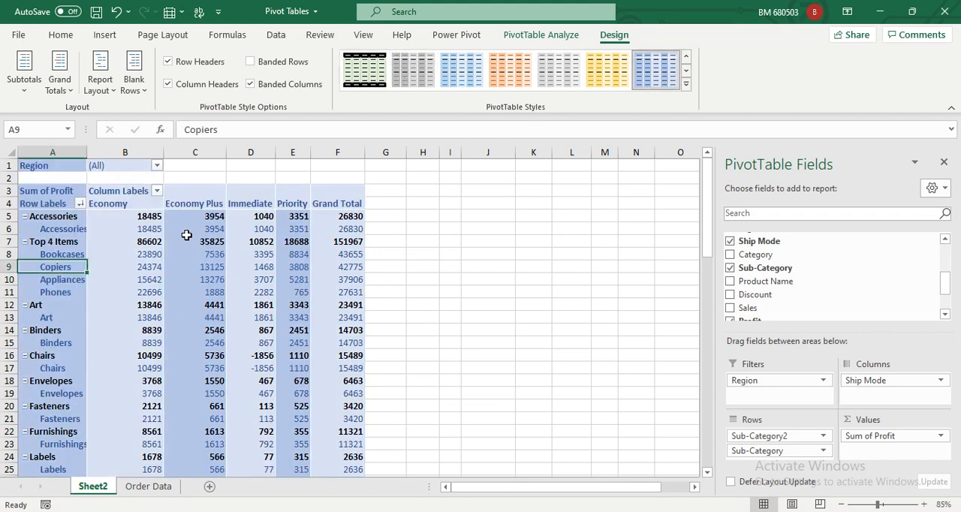
pyautogui.click(354, 84)
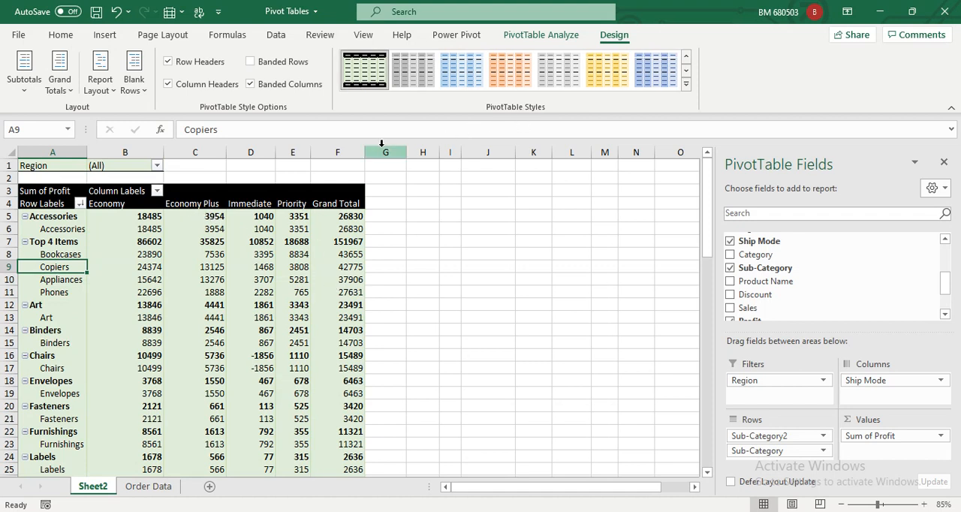
# Toggle Row Headers off and on repeatedly to compare the group label formatting, leaving the option turned on.
pyautogui.click(169, 64)
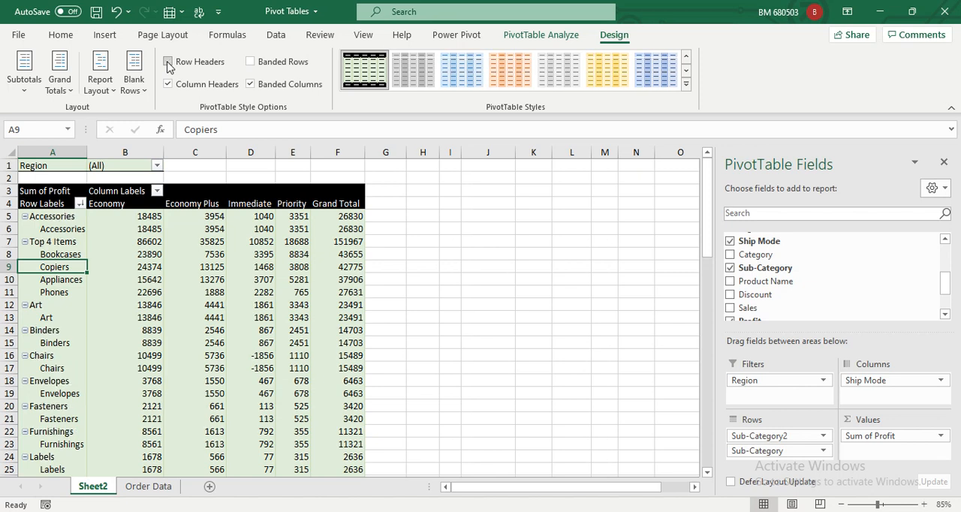
pyautogui.click(169, 65)
pyautogui.click(169, 65)
pyautogui.click(169, 64)
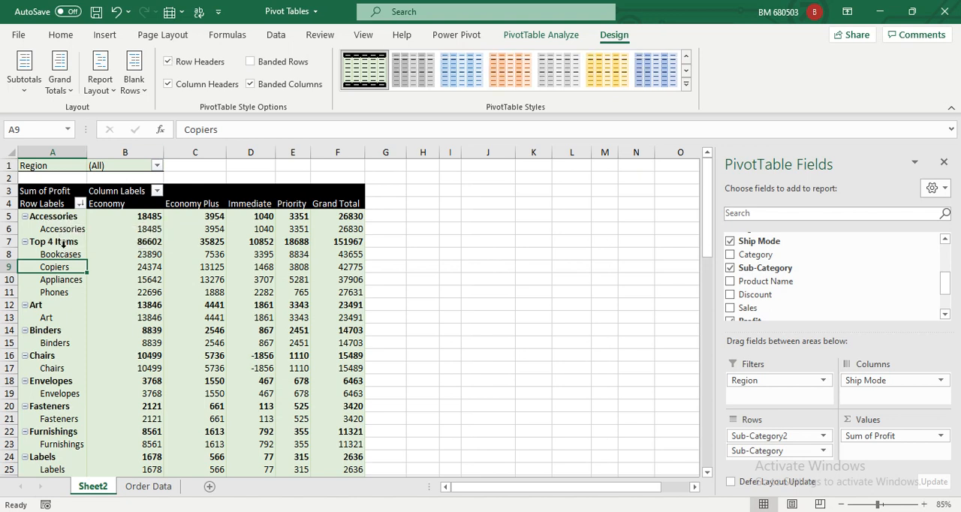
pyautogui.click(169, 64)
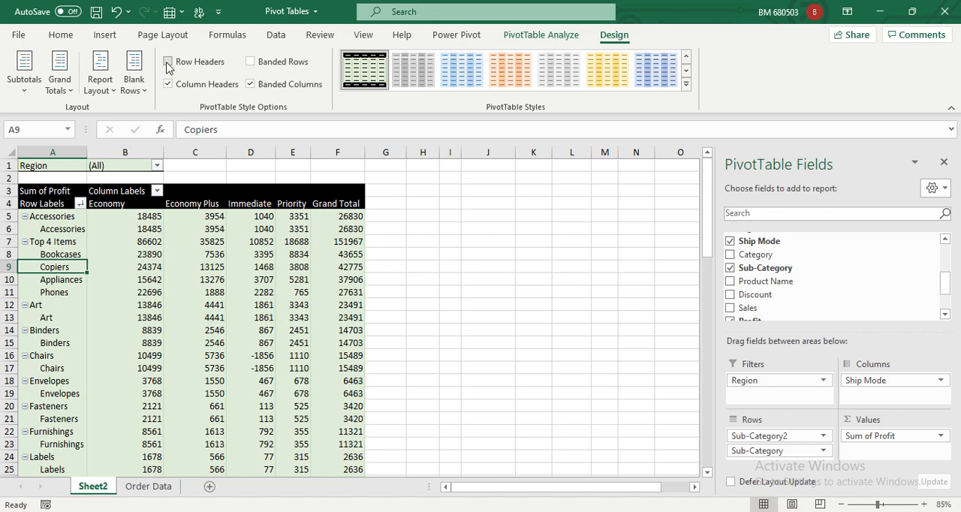
pyautogui.click(169, 64)
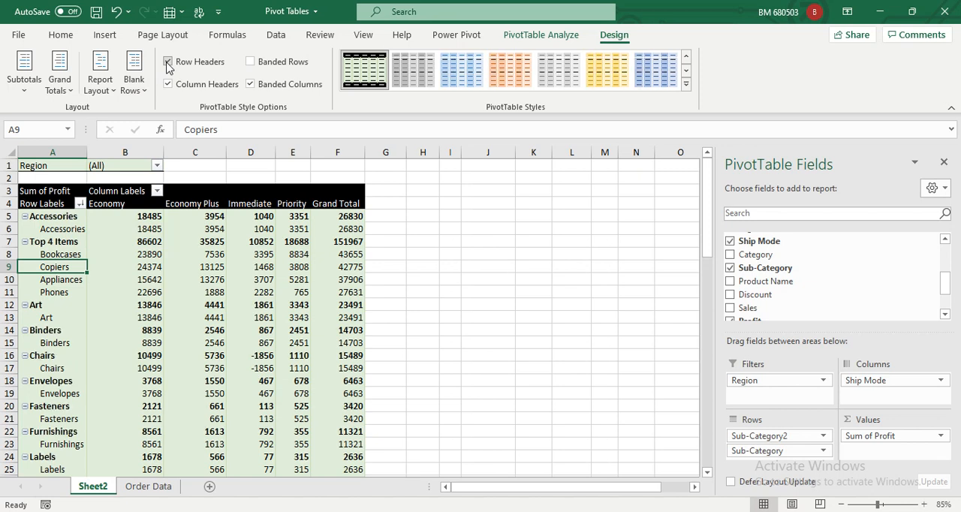
pyautogui.click(169, 64)
pyautogui.click(169, 64)
# Toggle Column Headers off and on repeatedly to compare the header row formatting, leaving the option turned on.
pyautogui.click(168, 85)
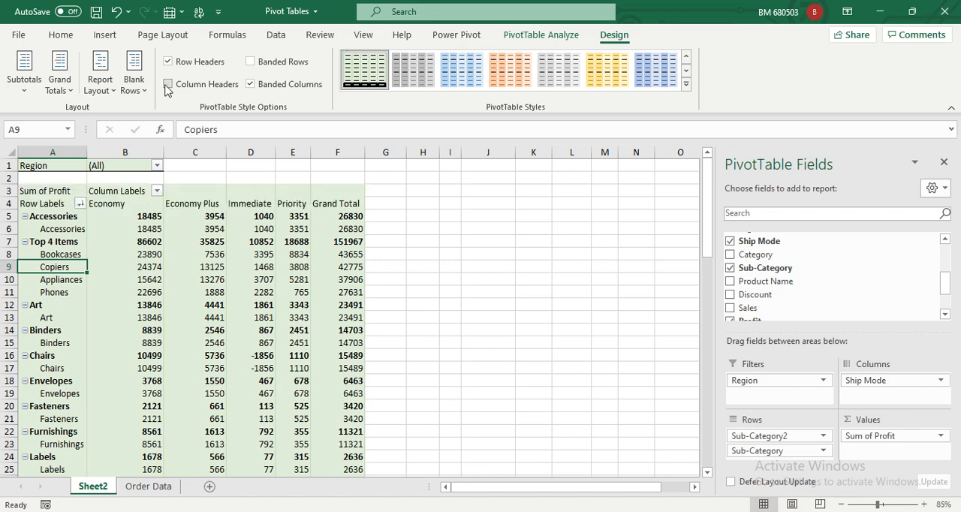
pyautogui.click(168, 85)
pyautogui.click(167, 85)
pyautogui.click(167, 85)
pyautogui.click(168, 85)
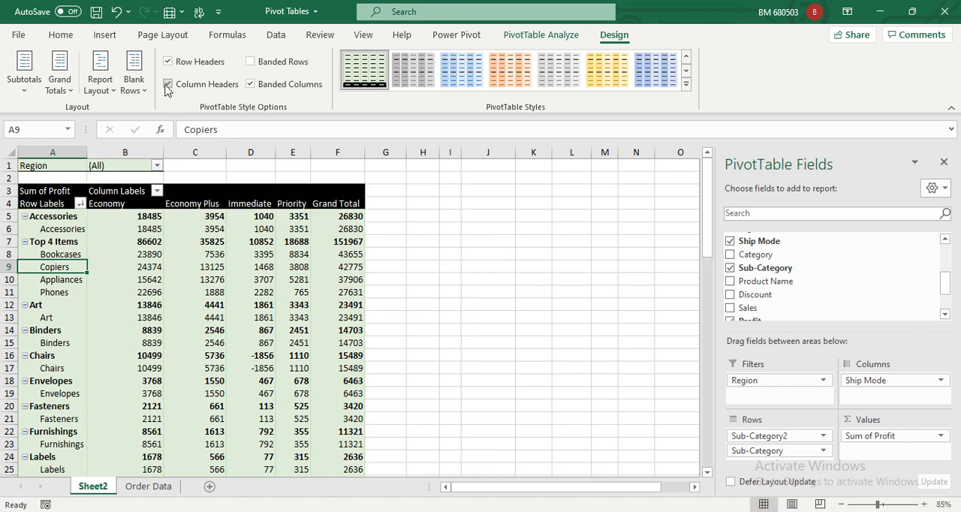
pyautogui.click(167, 85)
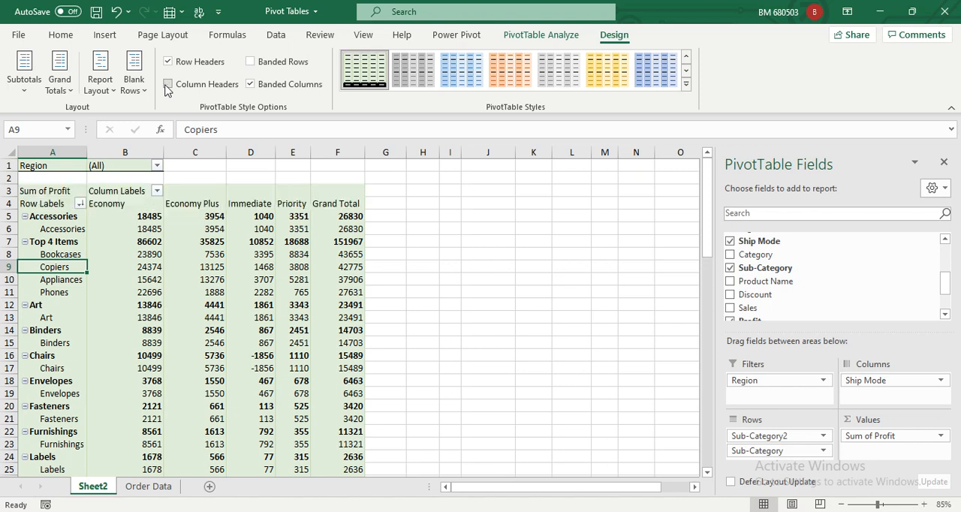
pyautogui.click(167, 85)
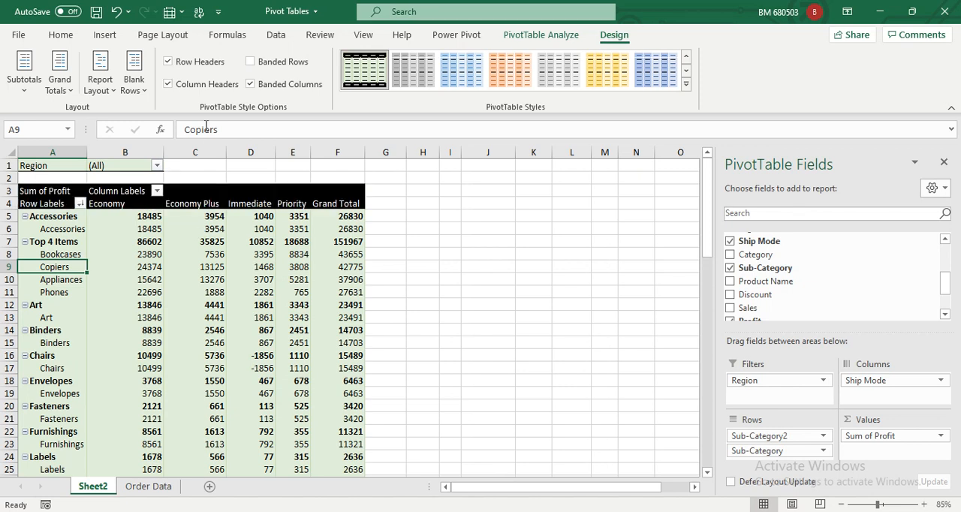
# Try hiding all subtotals, check the Top 4 Items row, and show all subtotals at the top of each group again.
pyautogui.click(27, 89)
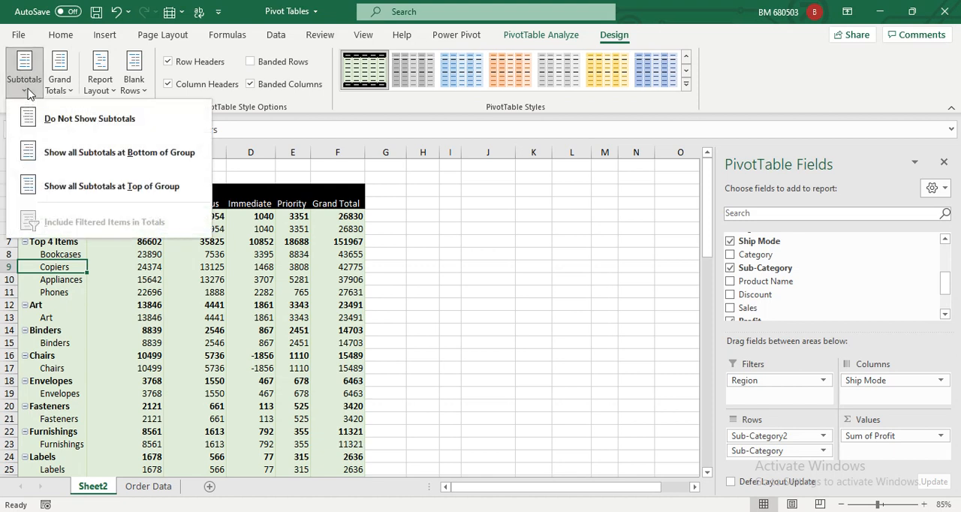
pyautogui.click(53, 119)
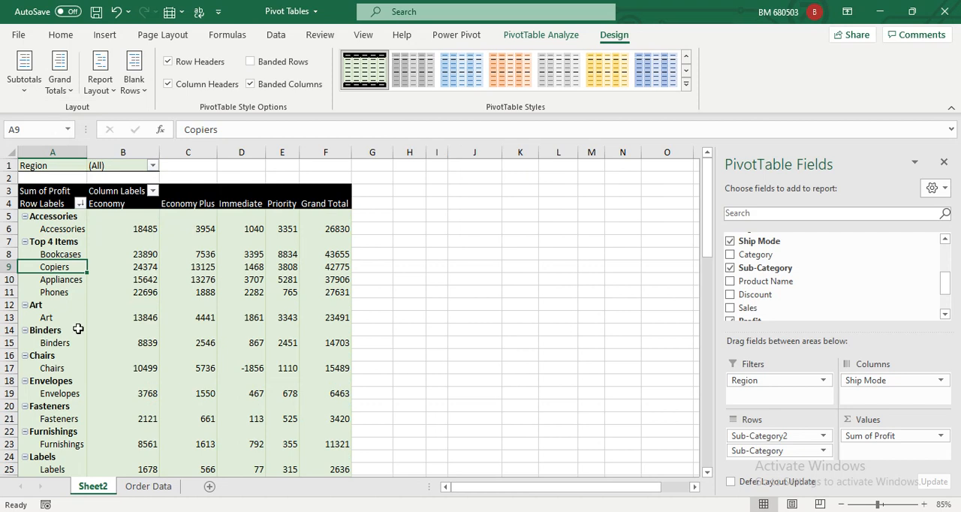
pyautogui.click(63, 242)
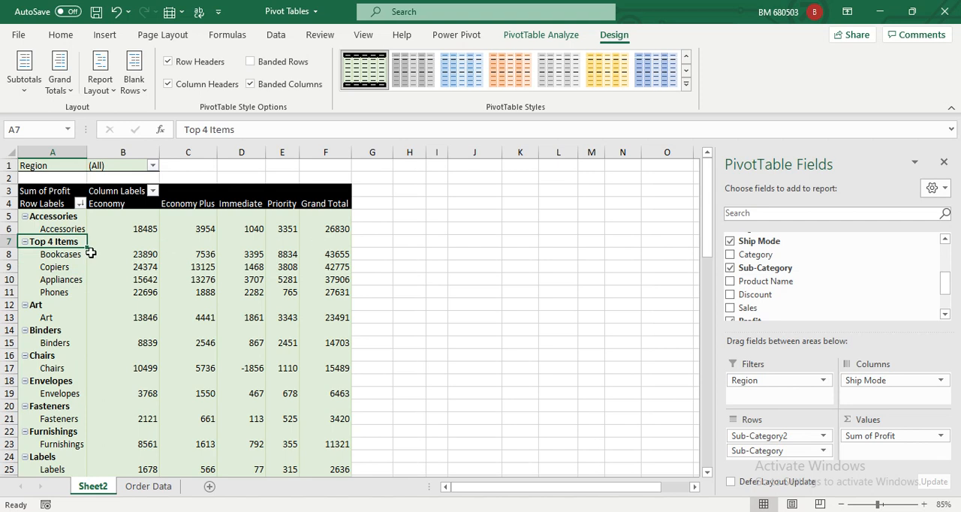
pyautogui.click(121, 244)
pyautogui.click(19, 83)
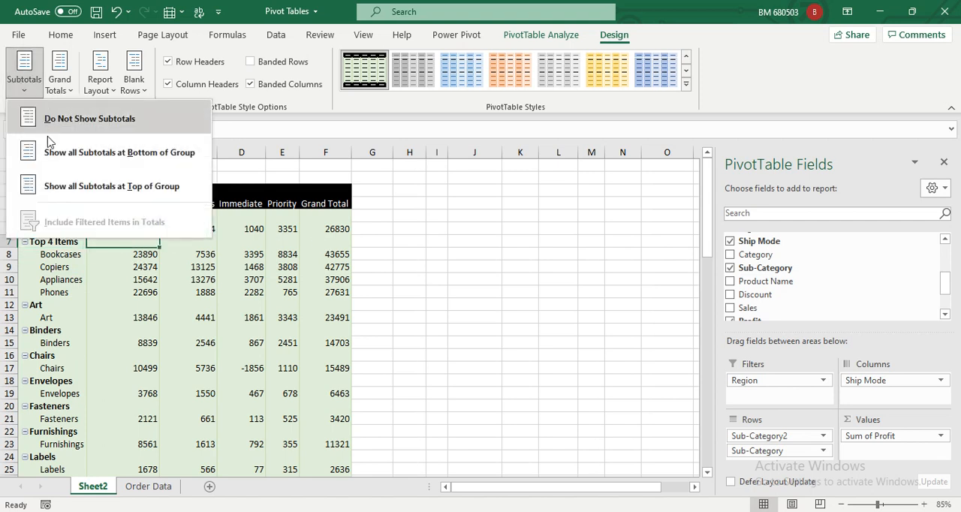
pyautogui.click(51, 183)
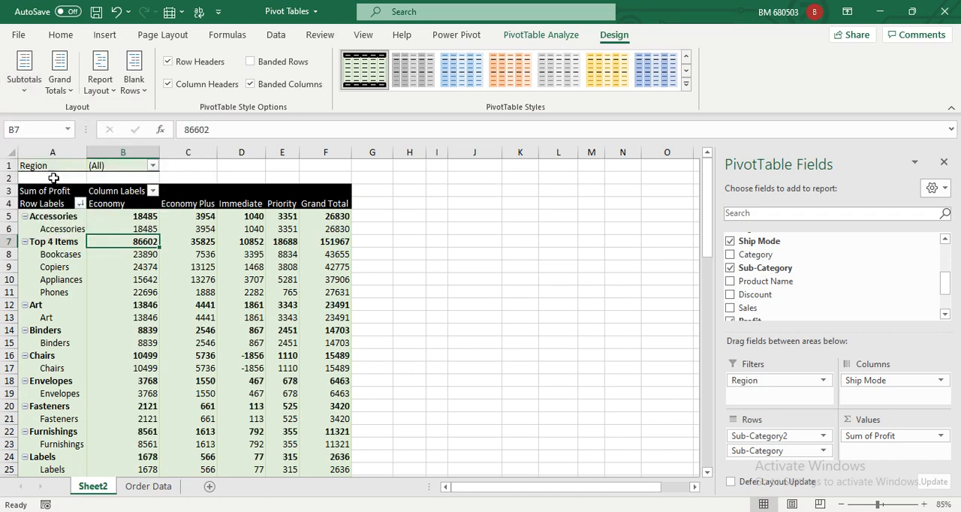
# Try showing all subtotals at the bottom of each group, and set the PivotTable to not show subtotals.
pyautogui.click(24, 75)
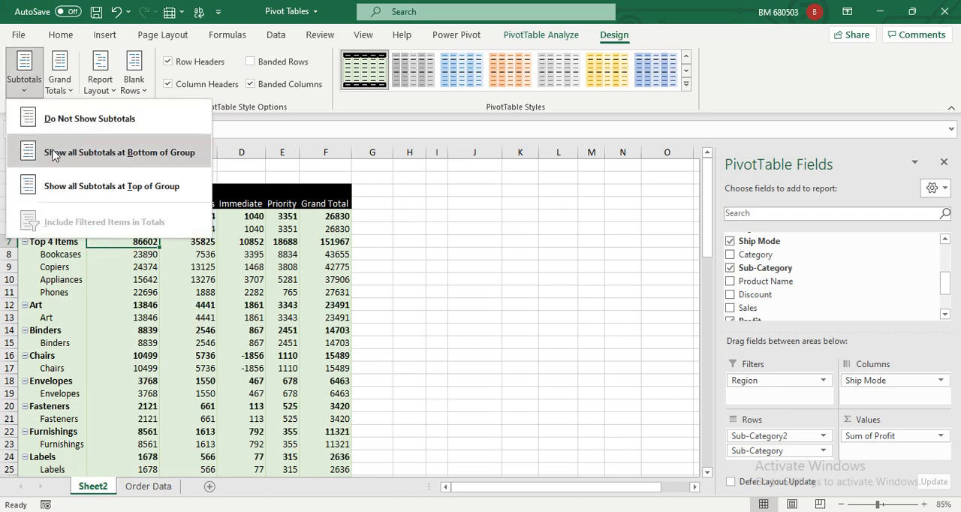
pyautogui.click(69, 154)
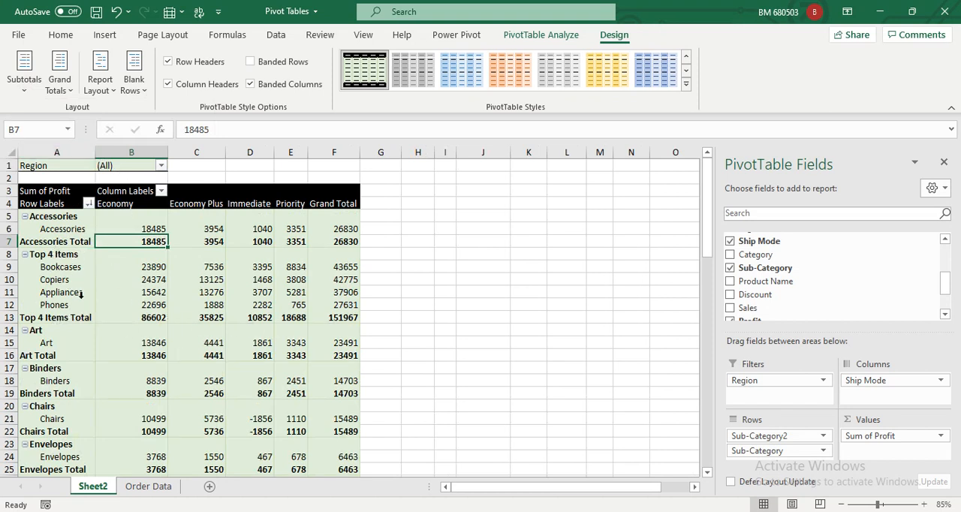
pyautogui.click(24, 75)
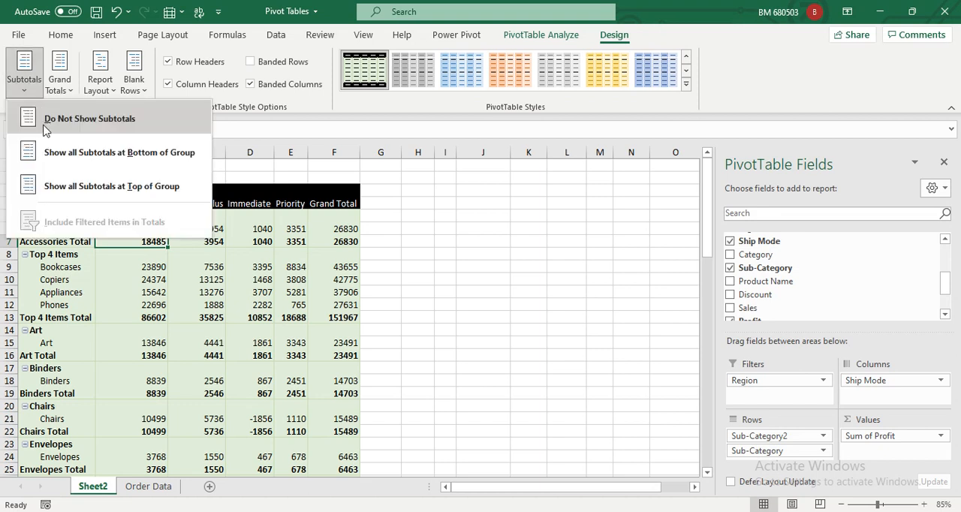
pyautogui.click(44, 119)
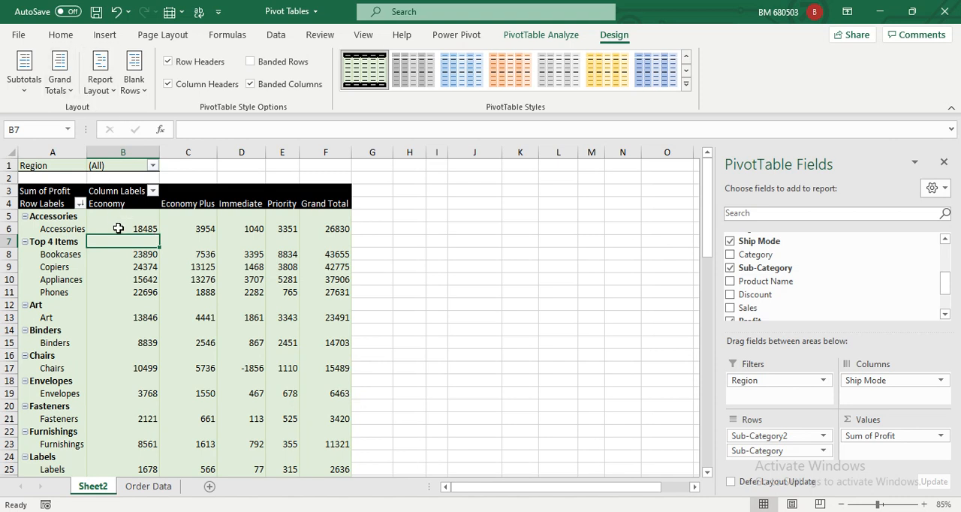
# Examine the grand total options, the Grand Total column beside the ship modes and the Grand Total row ending the PivotTable.
pyautogui.moveTo(120, 224)
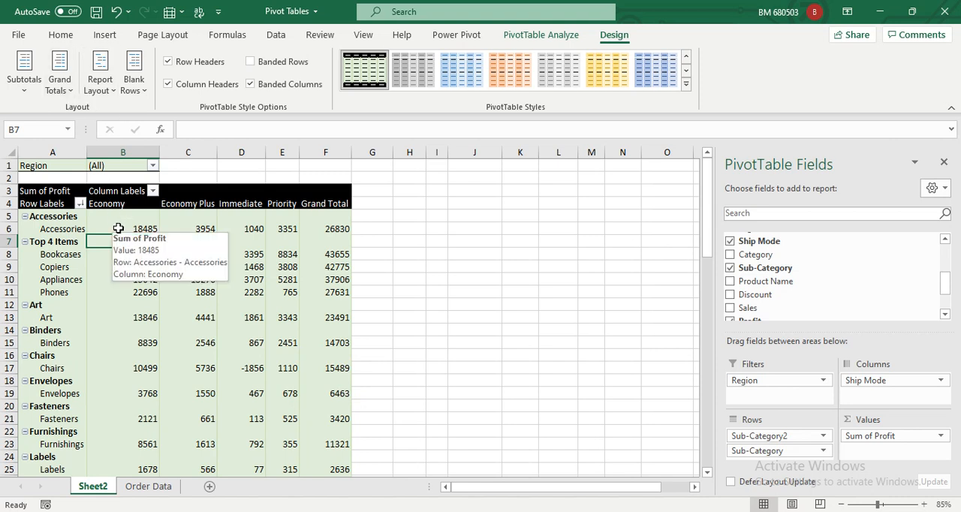
pyautogui.click(67, 92)
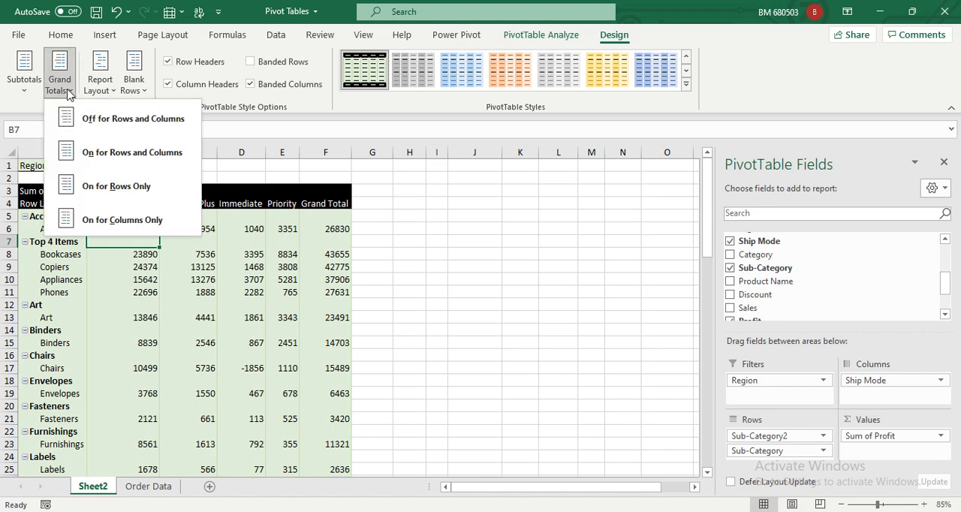
pyautogui.press('Escape')
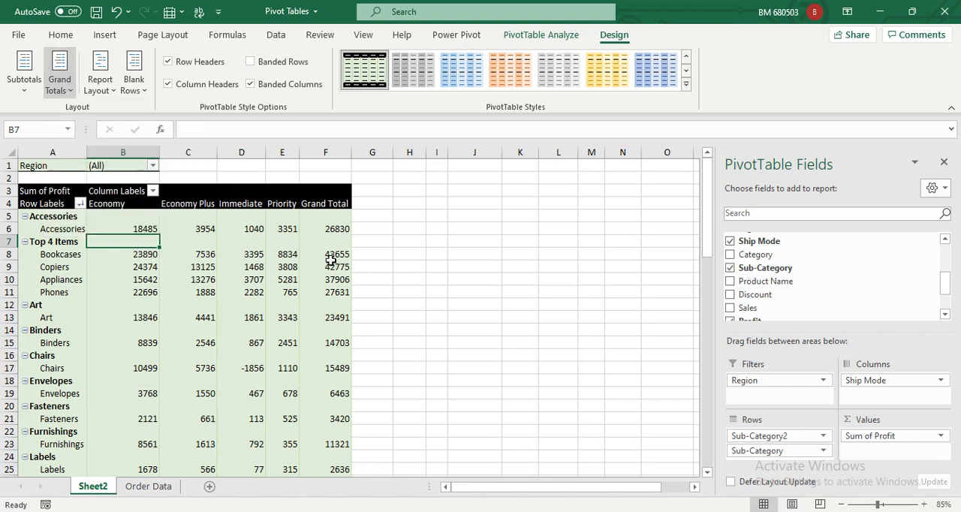
pyautogui.click(326, 203)
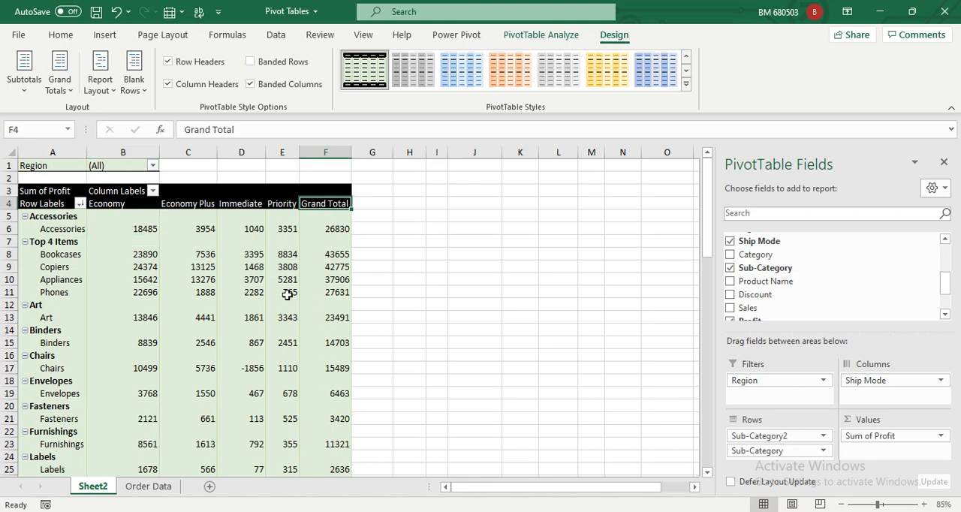
pyautogui.click(144, 229)
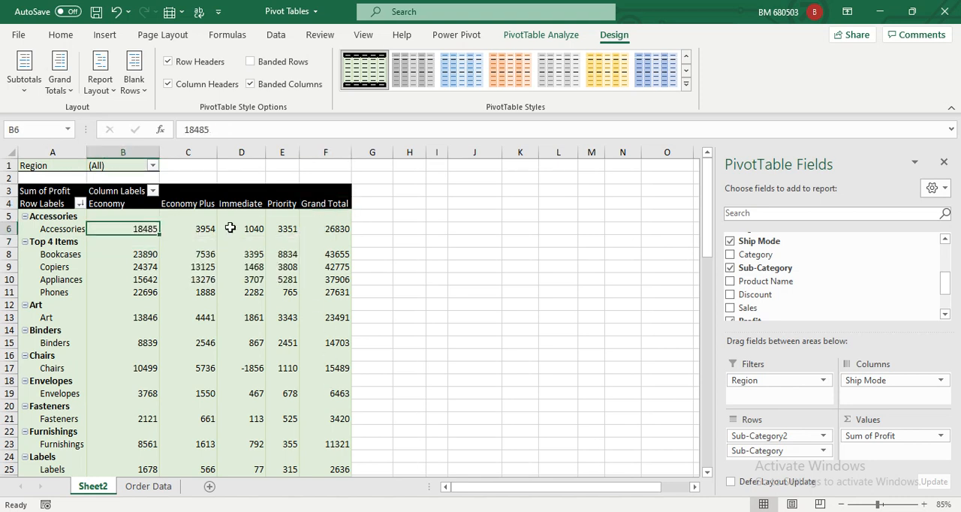
pyautogui.moveTo(125, 228); pyautogui.dragTo(284, 239)
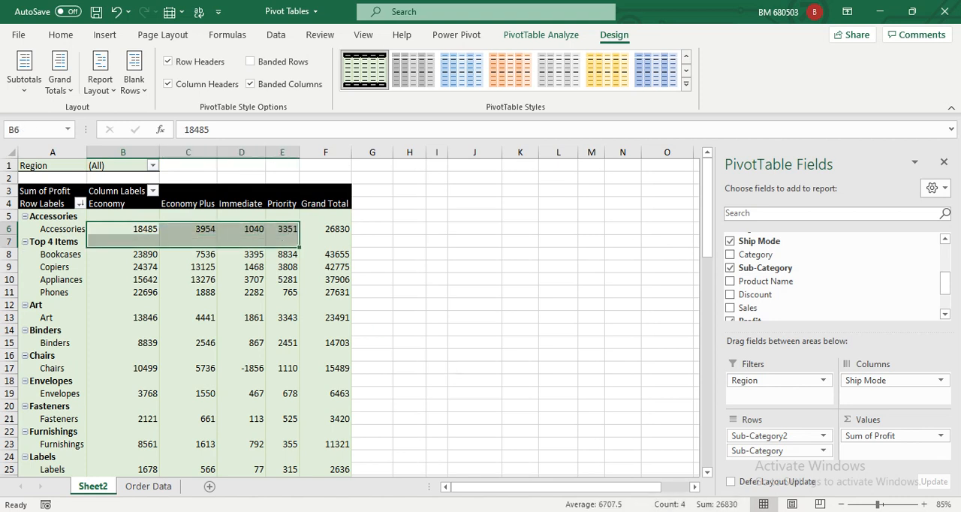
pyautogui.click(339, 232)
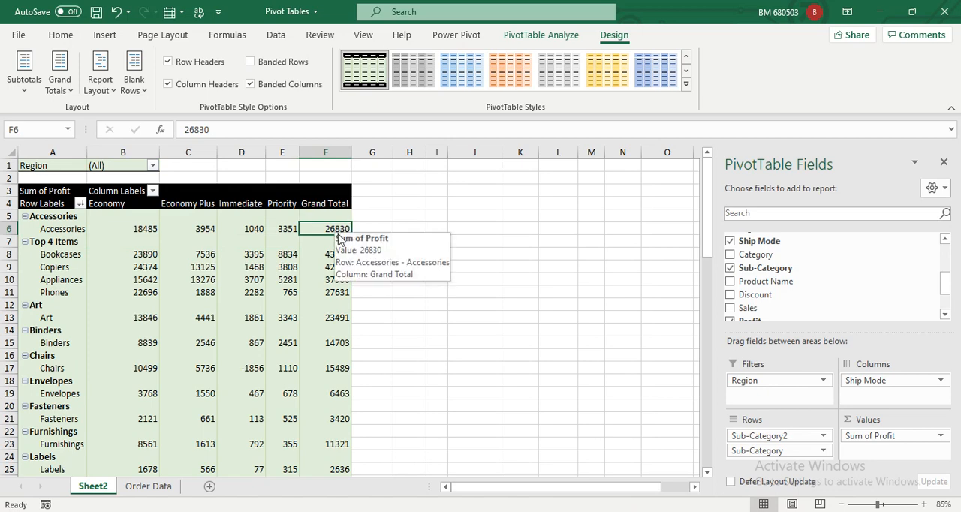
pyautogui.scroll(-4, 339, 238)
pyautogui.scroll(3, 343, 279)
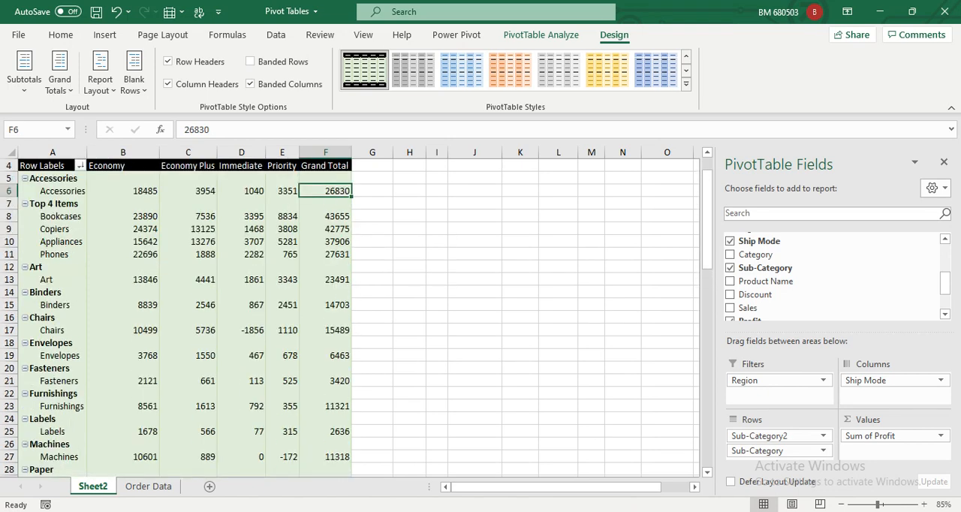
pyautogui.scroll(-3, 333, 422)
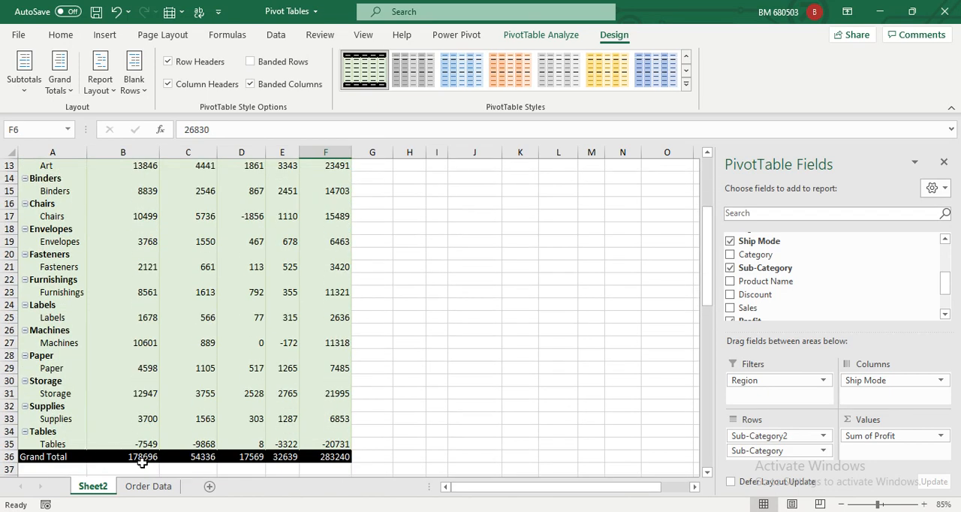
pyautogui.scroll(4, 219, 389)
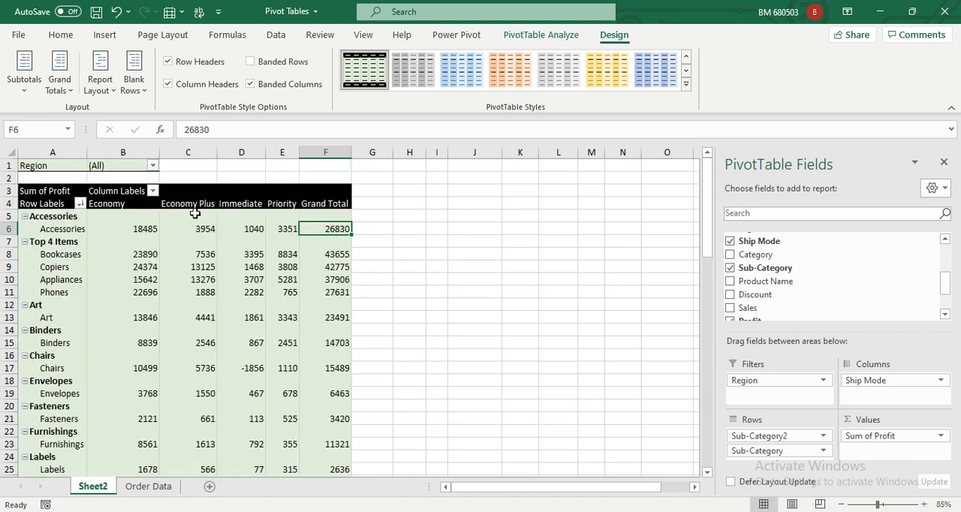
# Turn grand totals off for both rows and columns, and check the end of the PivotTable.
pyautogui.click(63, 90)
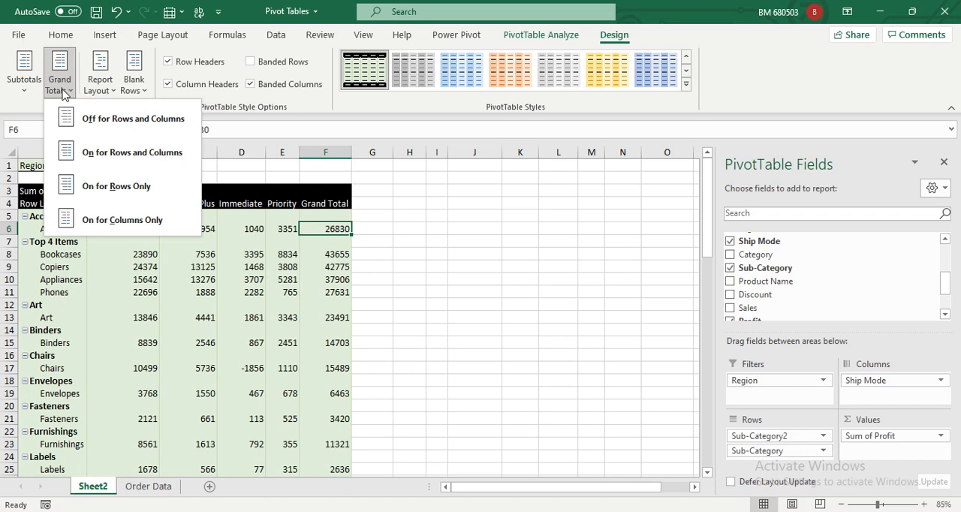
pyautogui.click(97, 120)
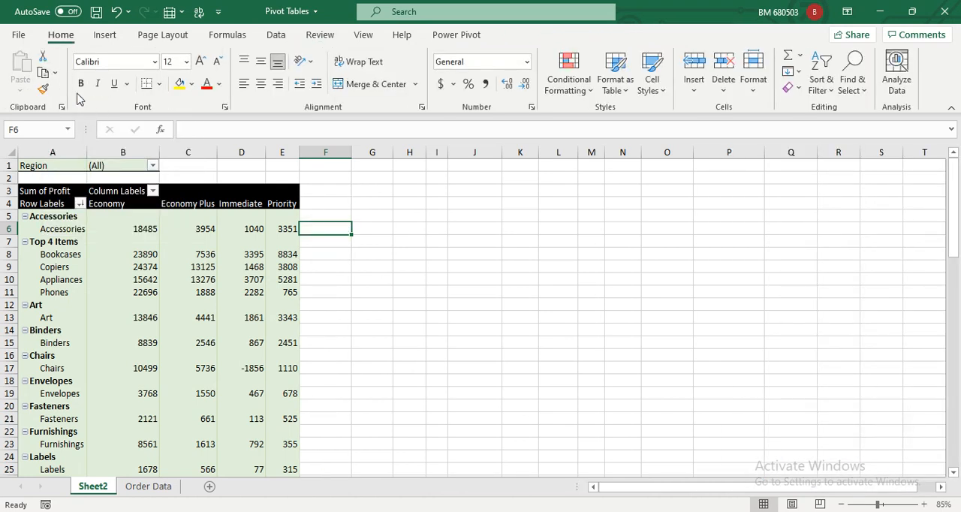
pyautogui.click(244, 244)
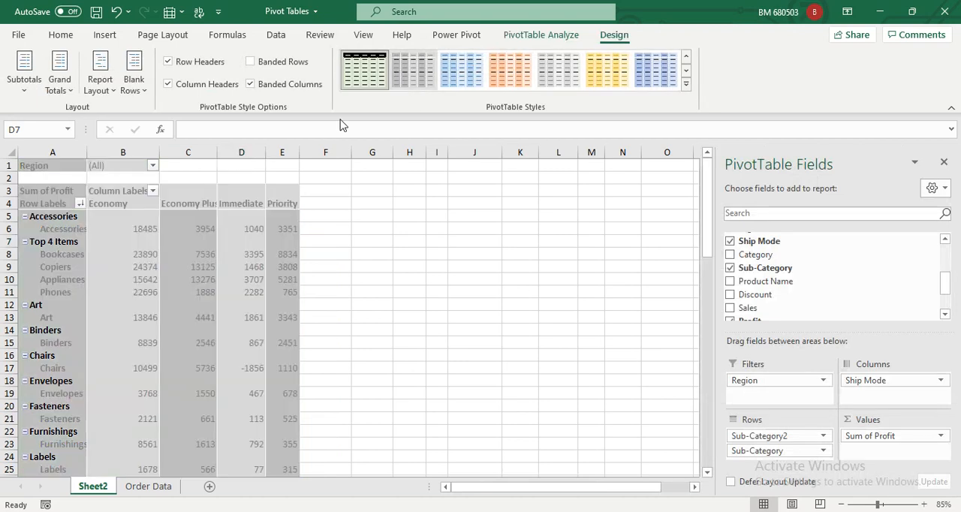
pyautogui.scroll(-4, 245, 391)
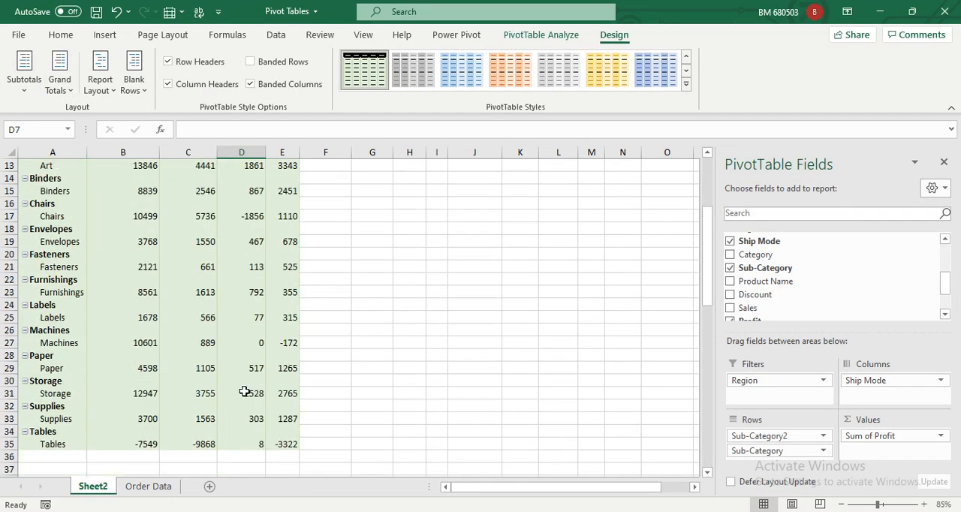
pyautogui.scroll(4, 257, 361)
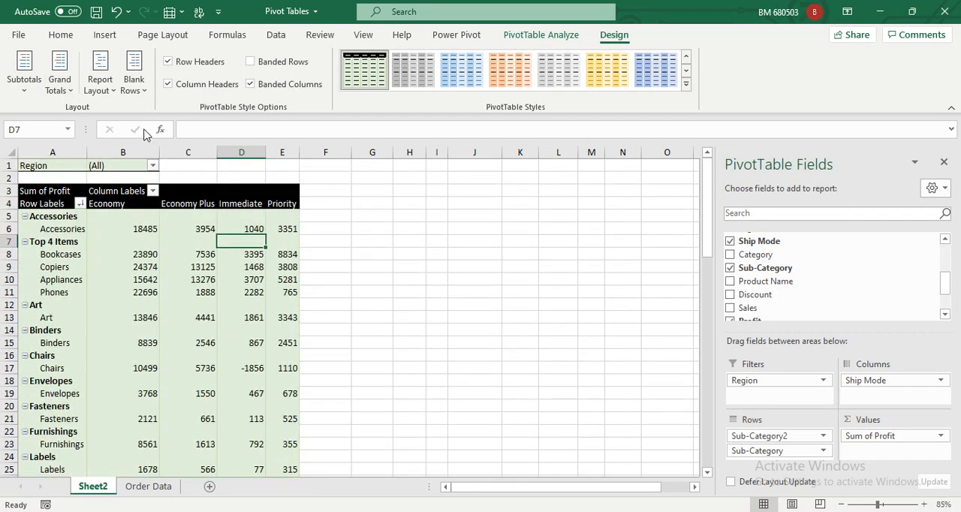
# Try turning grand totals on for rows only and for columns only, checking the lower part of the PivotTable.
pyautogui.click(113, 86)
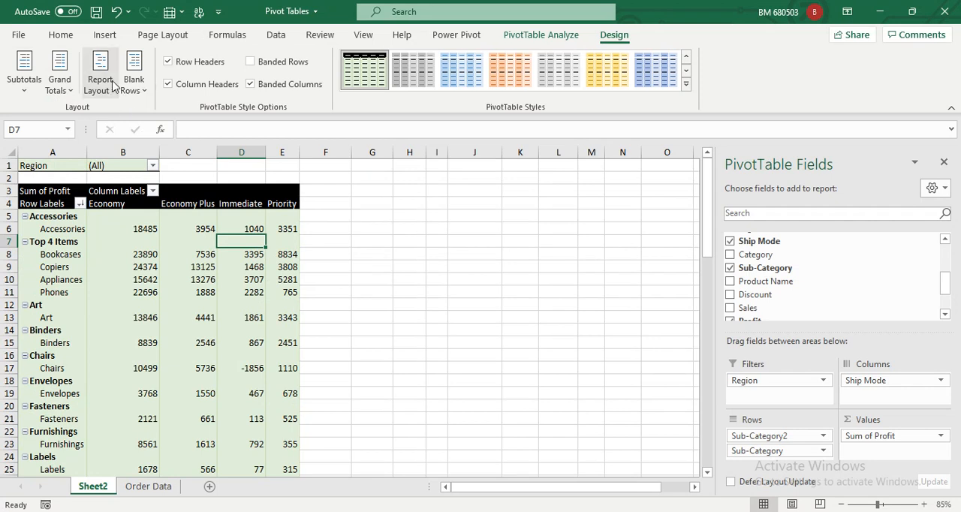
pyautogui.click(60, 81)
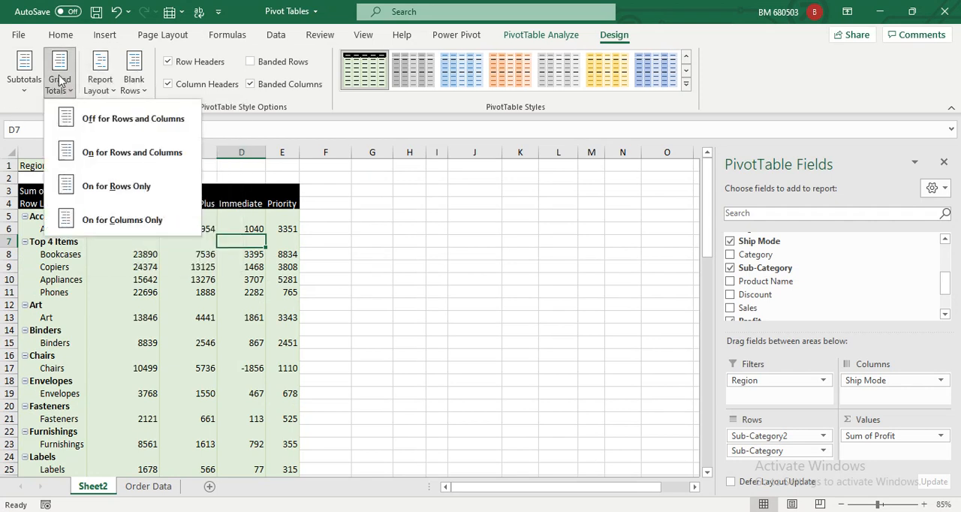
pyautogui.click(103, 194)
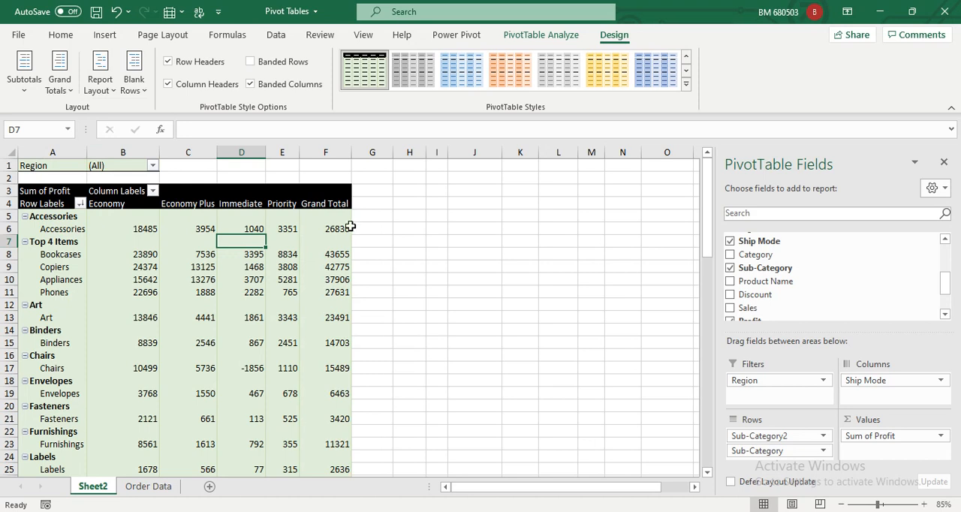
pyautogui.click(68, 88)
pyautogui.click(138, 221)
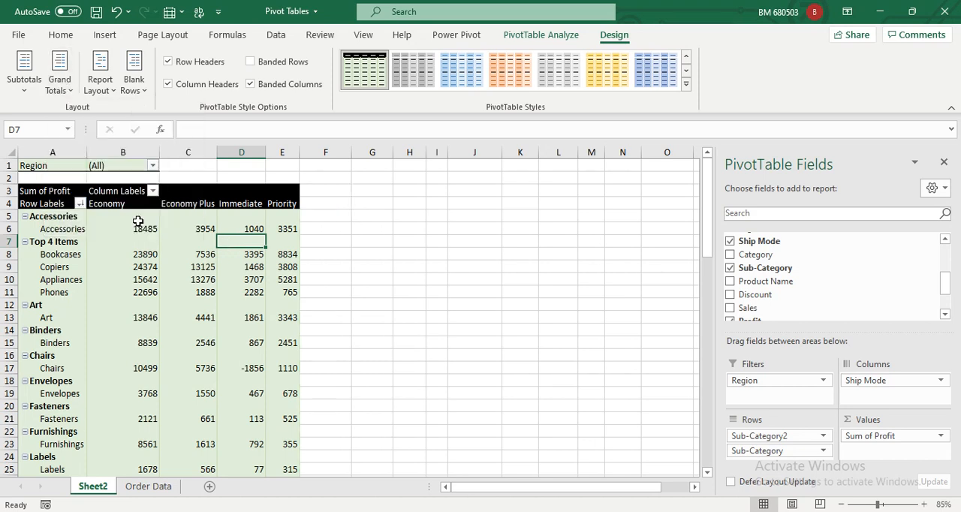
pyautogui.scroll(-5, 138, 221)
pyautogui.scroll(4, 338, 248)
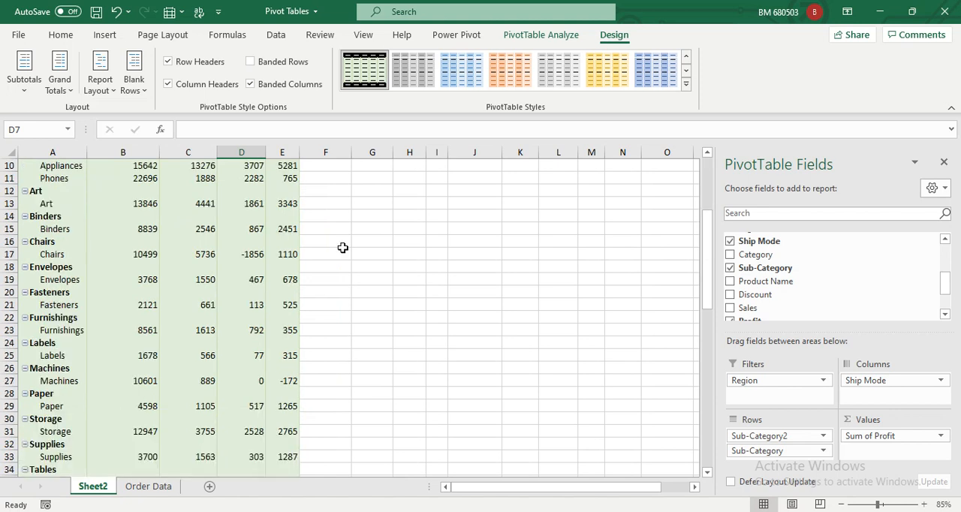
# Turn grand totals on for both rows and columns, and check the PivotTable.
pyautogui.click(60, 81)
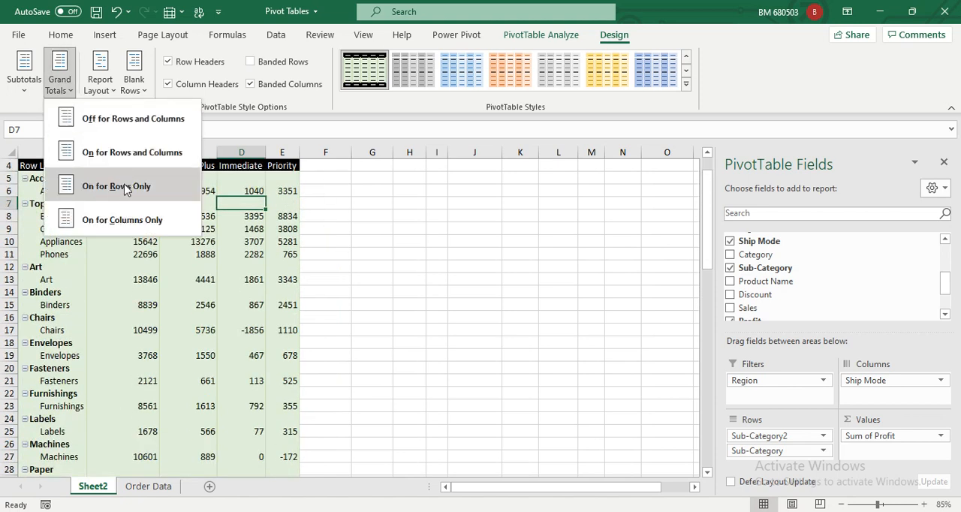
pyautogui.click(118, 152)
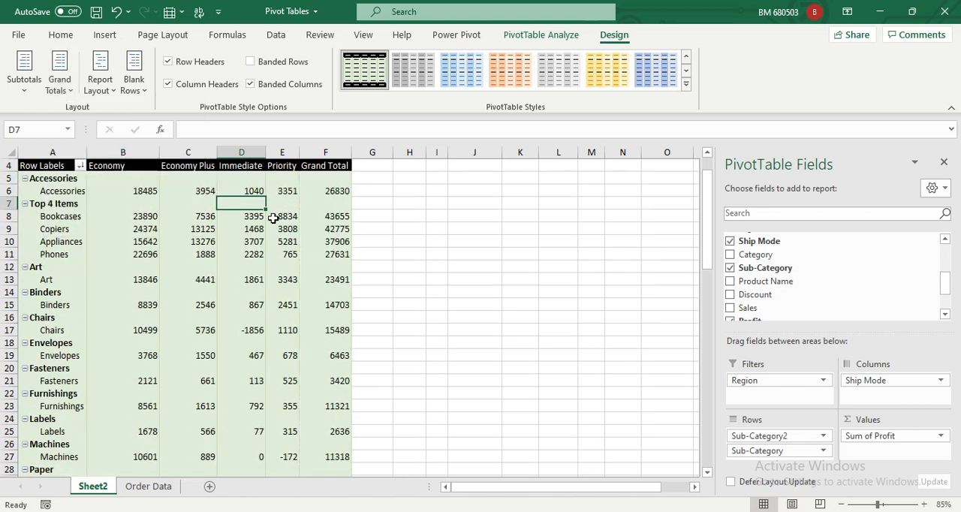
pyautogui.scroll(-4, 225, 228)
pyautogui.scroll(3, 286, 248)
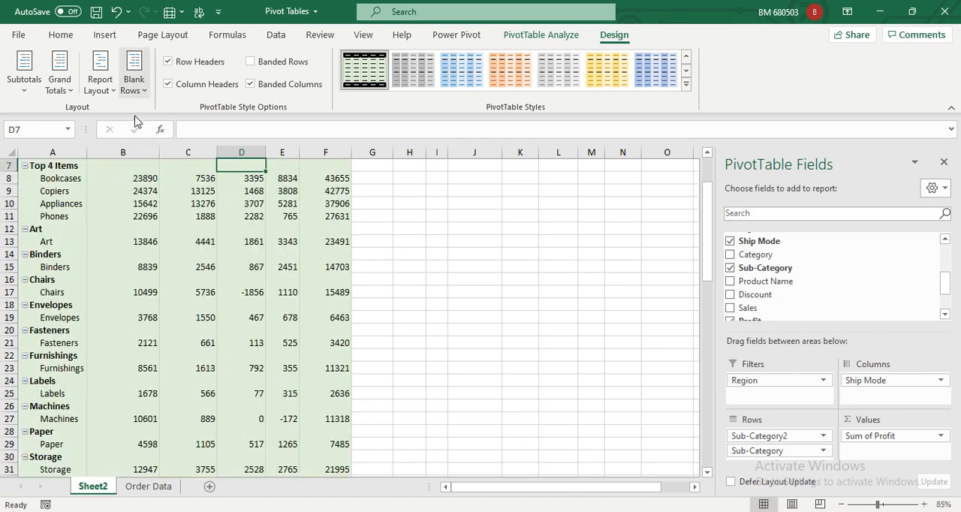
# Try showing the PivotTable report in compact form and in outline form.
pyautogui.scroll(2, 150, 146)
pyautogui.click(105, 85)
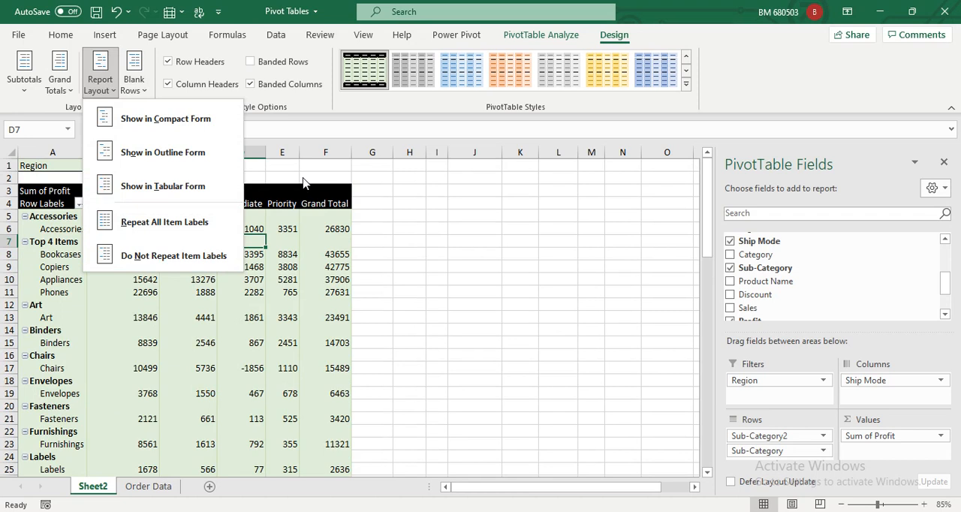
pyautogui.click(197, 126)
pyautogui.click(98, 85)
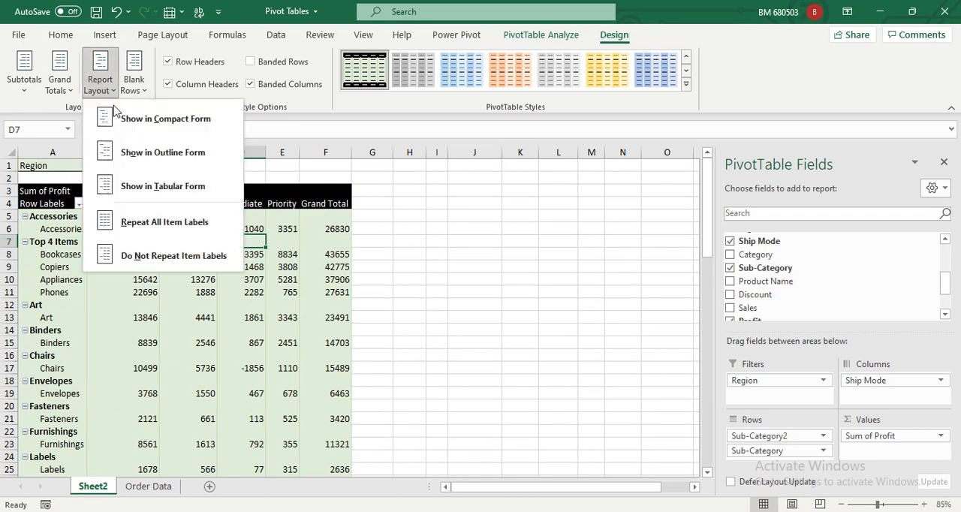
pyautogui.click(135, 153)
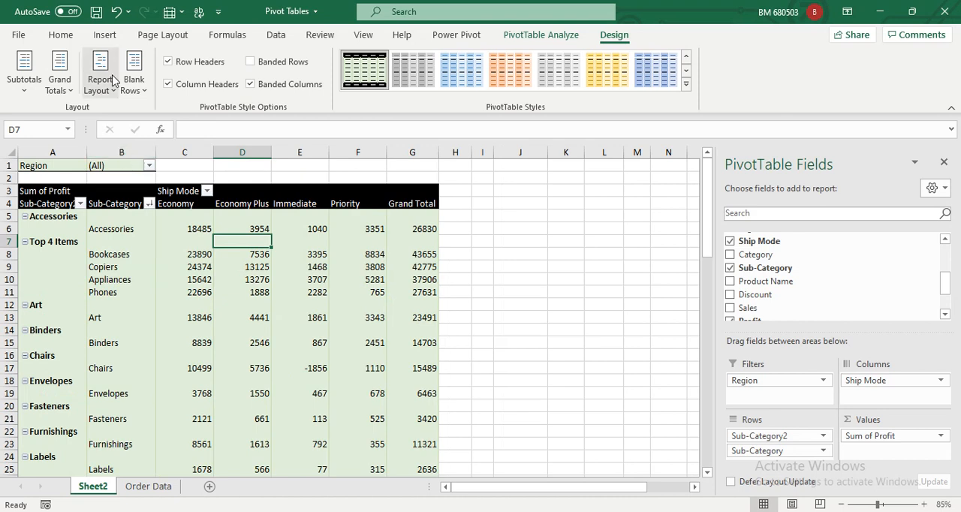
# Show the PivotTable report in tabular form and repeat all item labels.
pyautogui.click(103, 90)
pyautogui.click(160, 183)
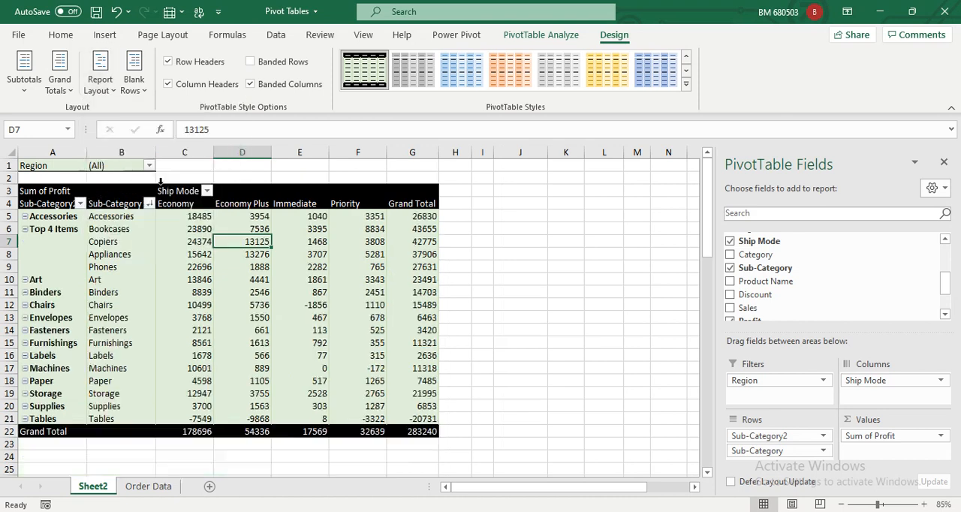
pyautogui.click(102, 86)
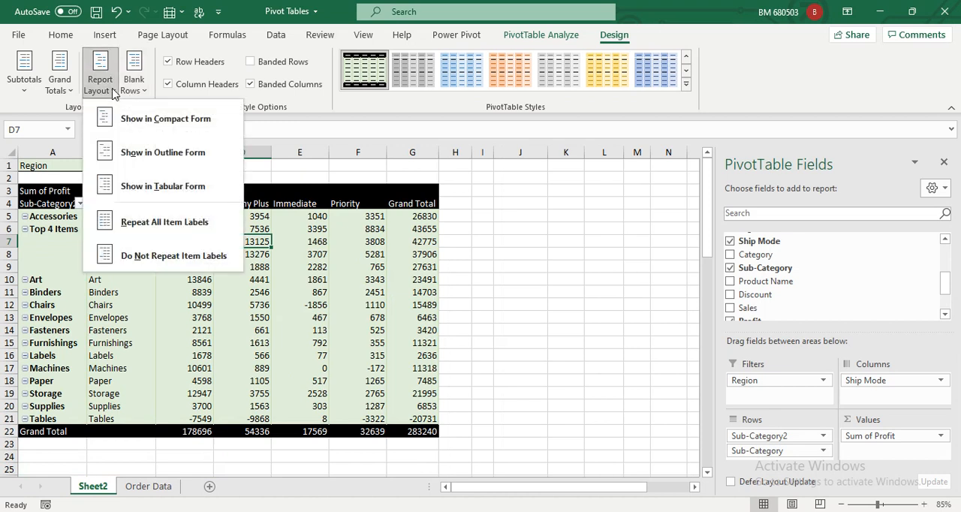
pyautogui.click(172, 229)
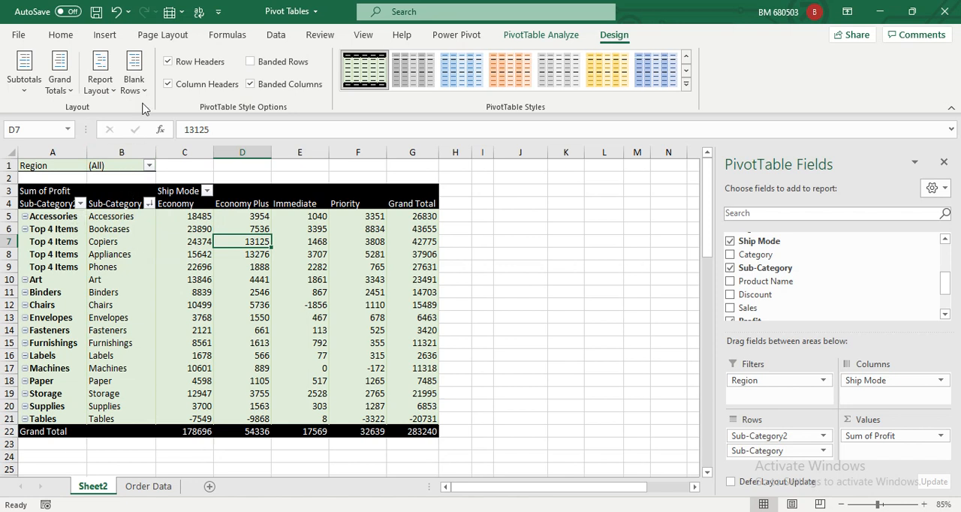
# Try the report layout without repeated item labels, and repeat all item labels again.
pyautogui.click(114, 89)
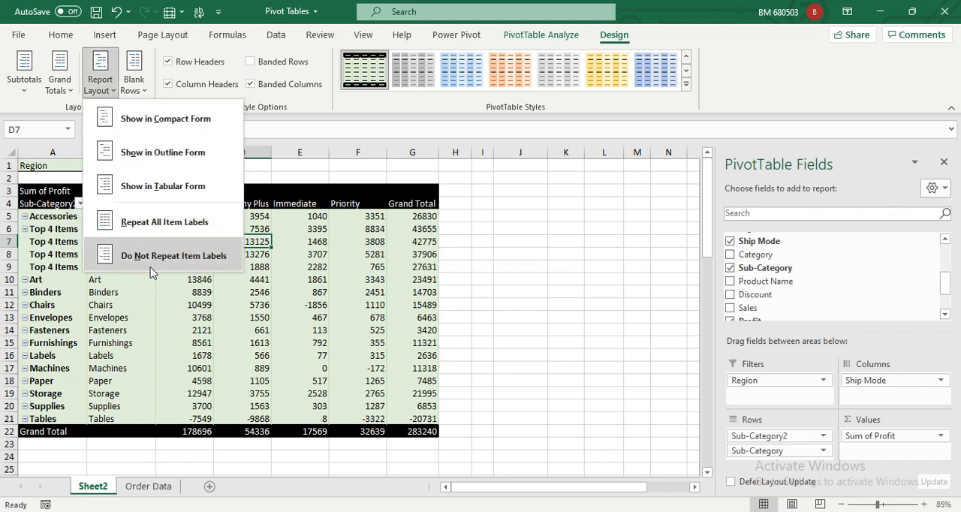
pyautogui.click(164, 307)
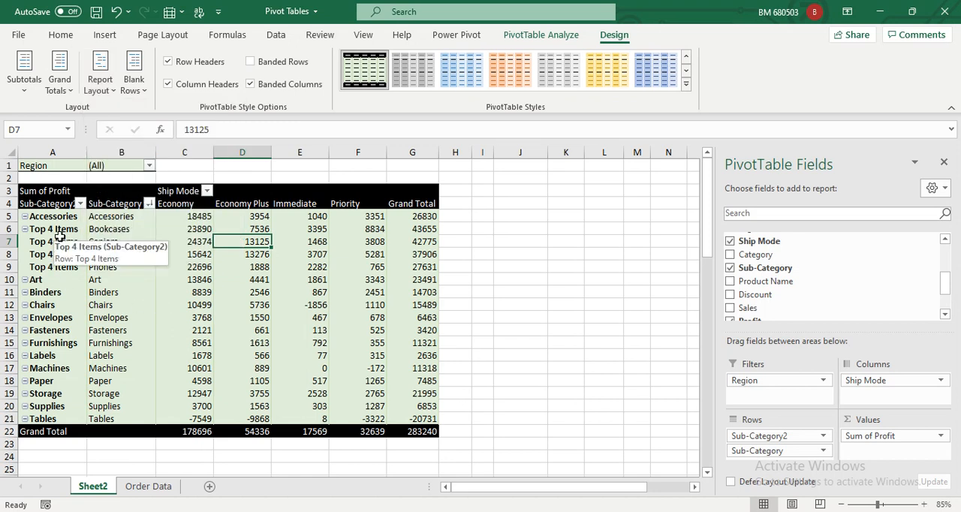
pyautogui.click(98, 85)
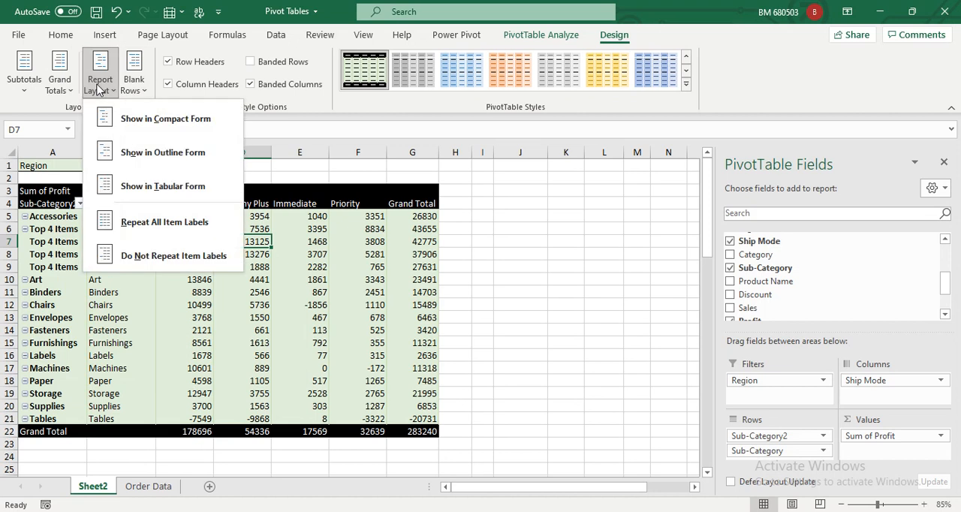
pyautogui.click(146, 256)
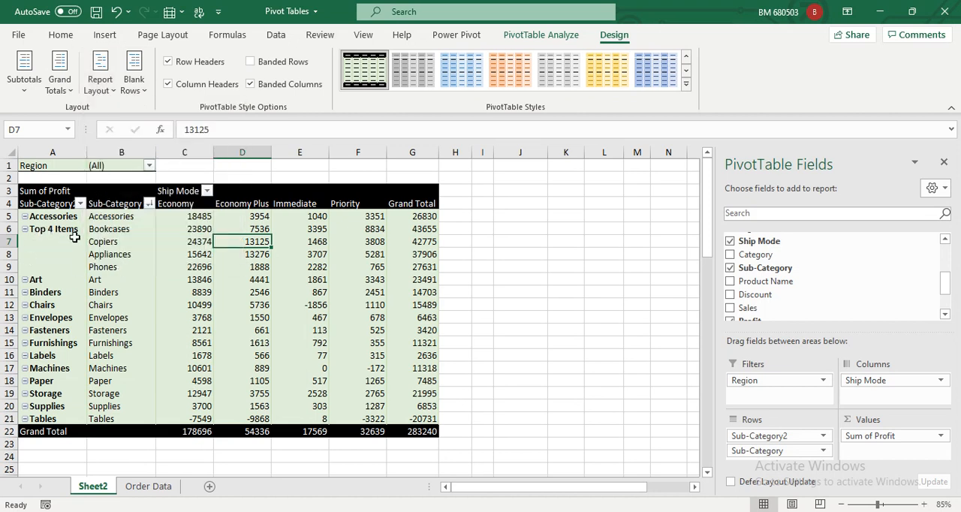
pyautogui.click(100, 78)
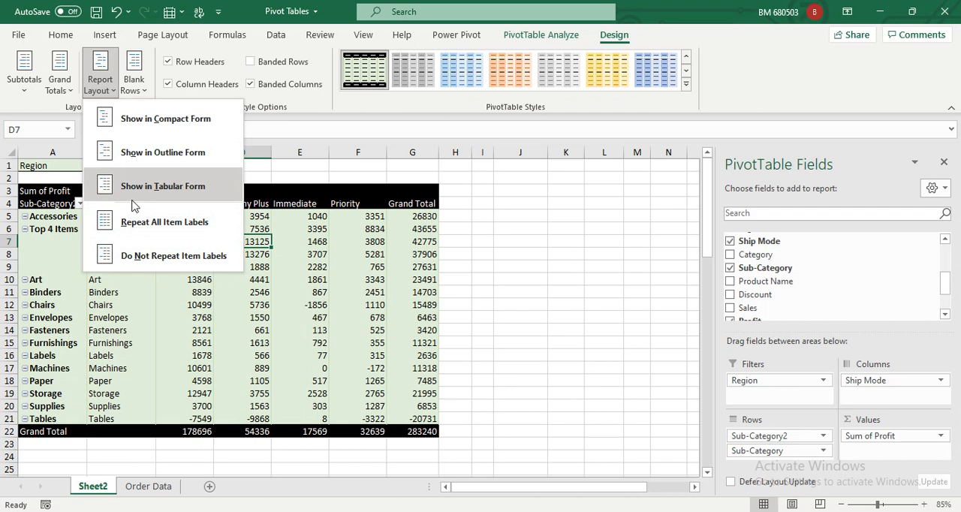
pyautogui.click(141, 238)
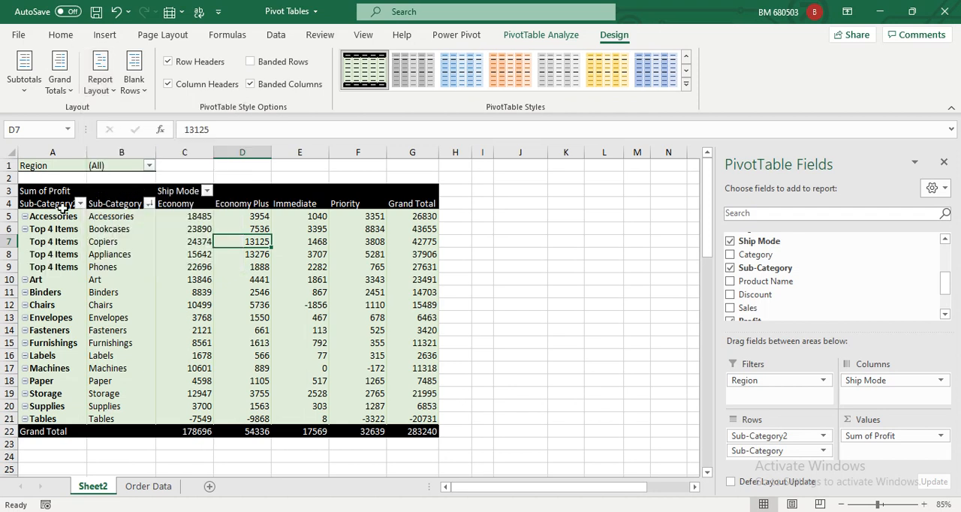
# Copy the PivotTable body from A5 to G22 and paste it as values only starting at J4.
pyautogui.moveTo(63, 210); pyautogui.dragTo(424, 431)
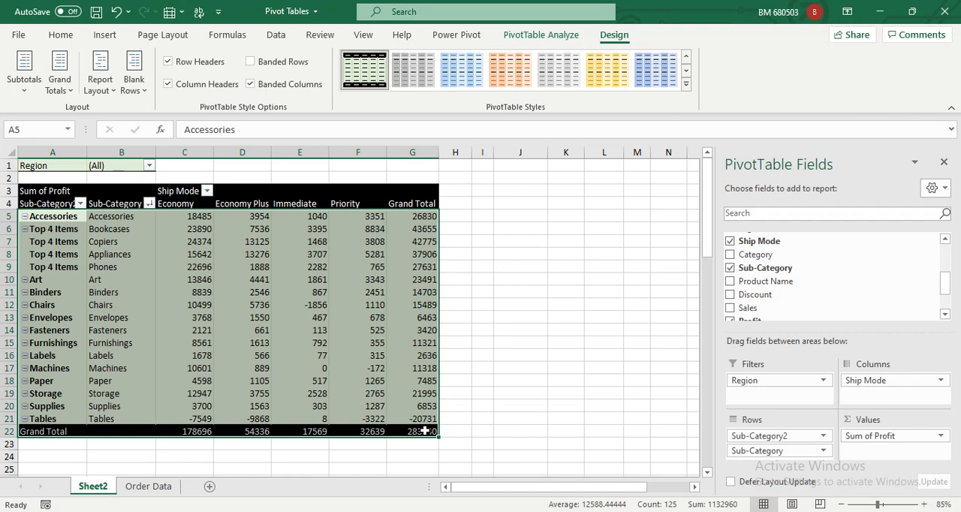
pyautogui.hotkey('ctrl', 'c')
pyautogui.click(500, 203)
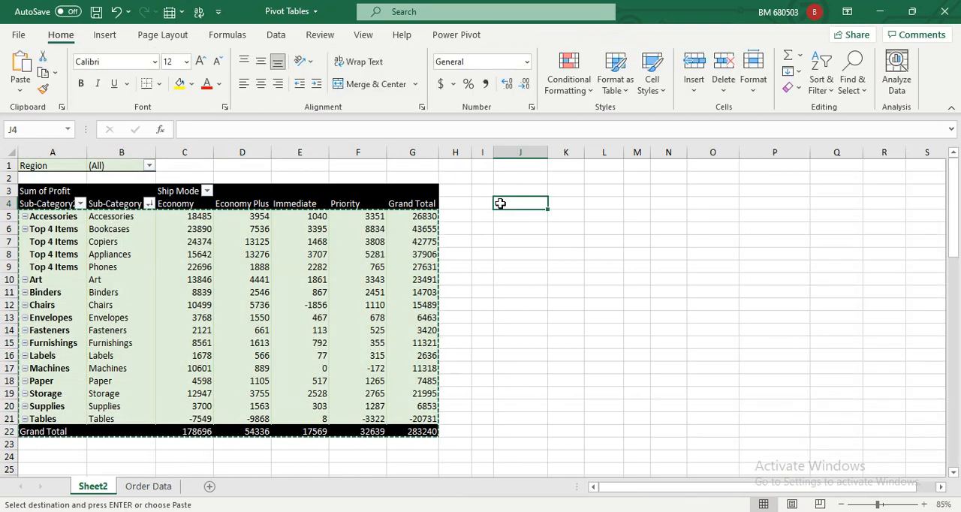
pyautogui.hotkey('alt', 'h')
pyautogui.press('v')
pyautogui.press('v')
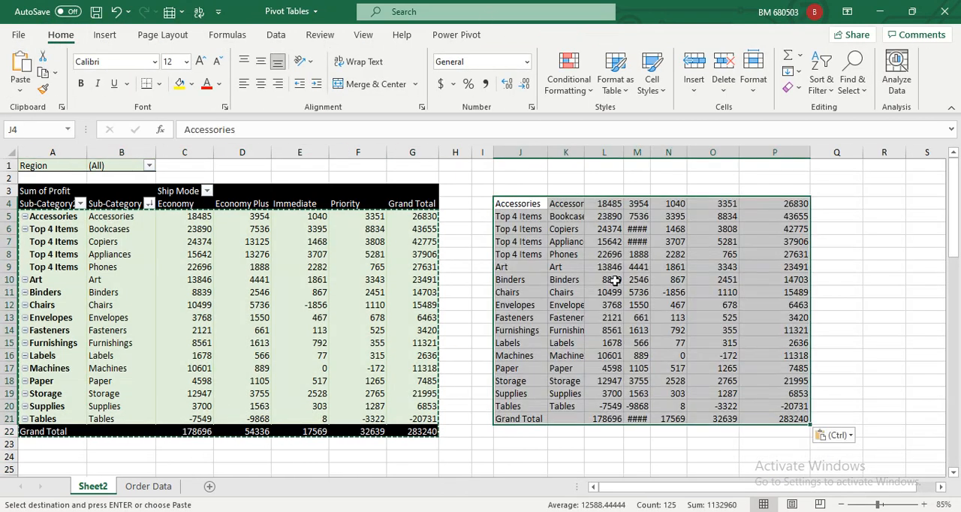
# Enter the note "Alt + H + V + V" in cell K2 above the pasted values.
pyautogui.doubleClick(568, 175)
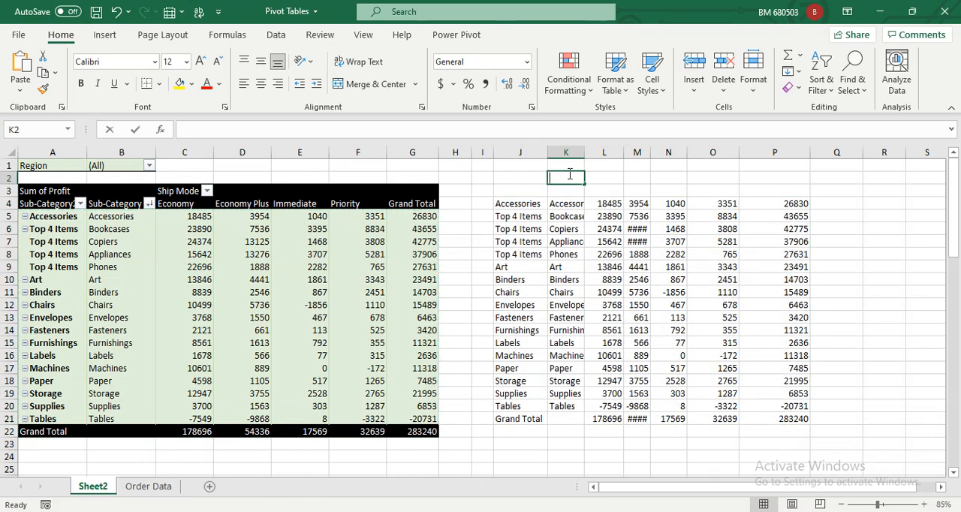
pyautogui.write('Alt')
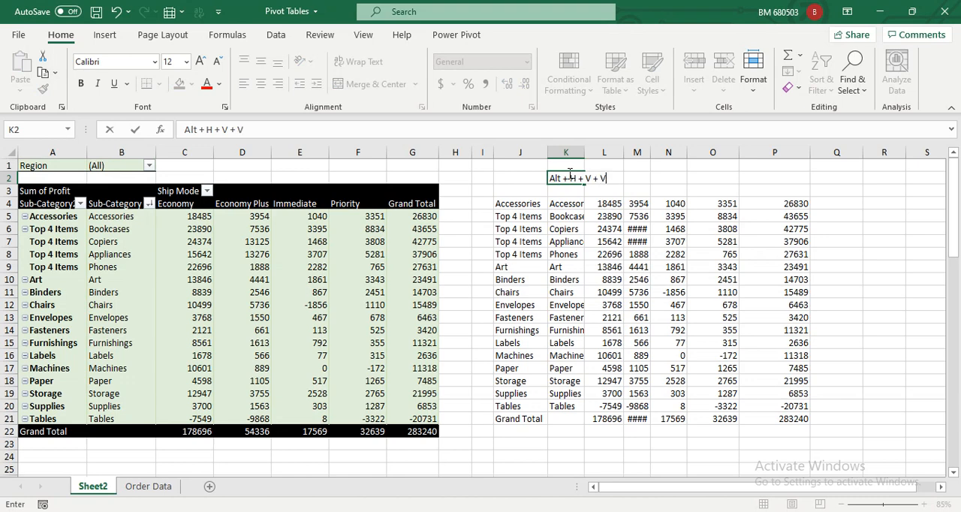
pyautogui.write('+ H + V + V')
pyautogui.press('Return')
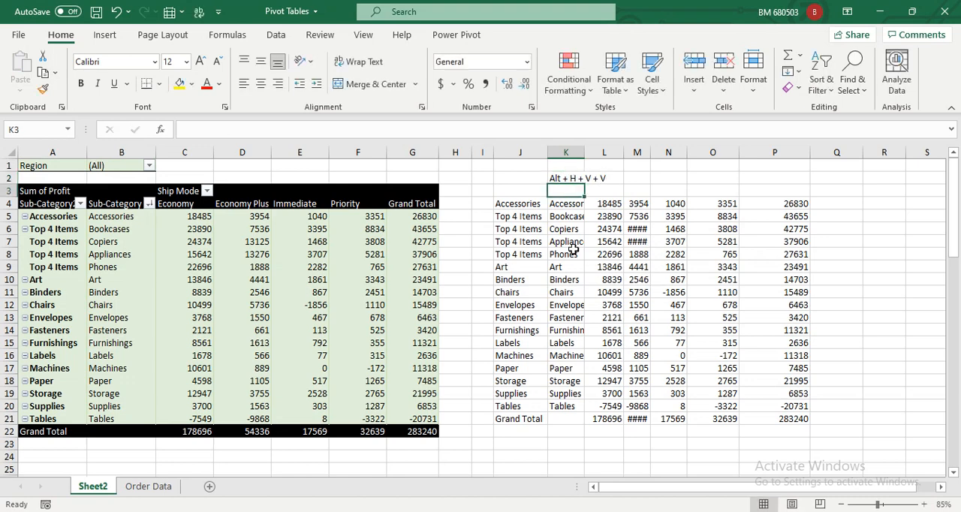
# Check the repeated Top 4 Items labels in the pasted copy, and delete all the pasted values from J4 to P21.
pyautogui.moveTo(509, 201); pyautogui.dragTo(639, 330)
pyautogui.hotkey('ctrl', 'a')
pyautogui.click(518, 229)
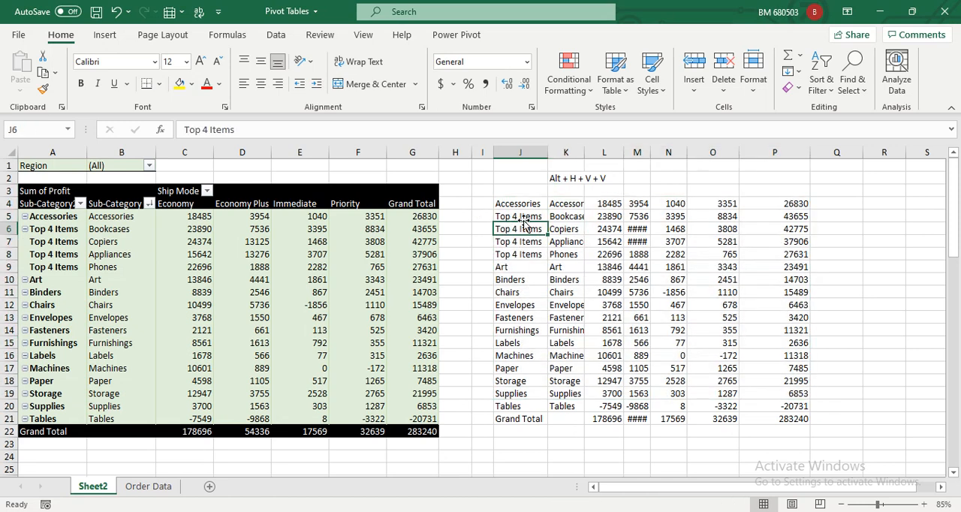
pyautogui.moveTo(525, 216); pyautogui.dragTo(529, 253)
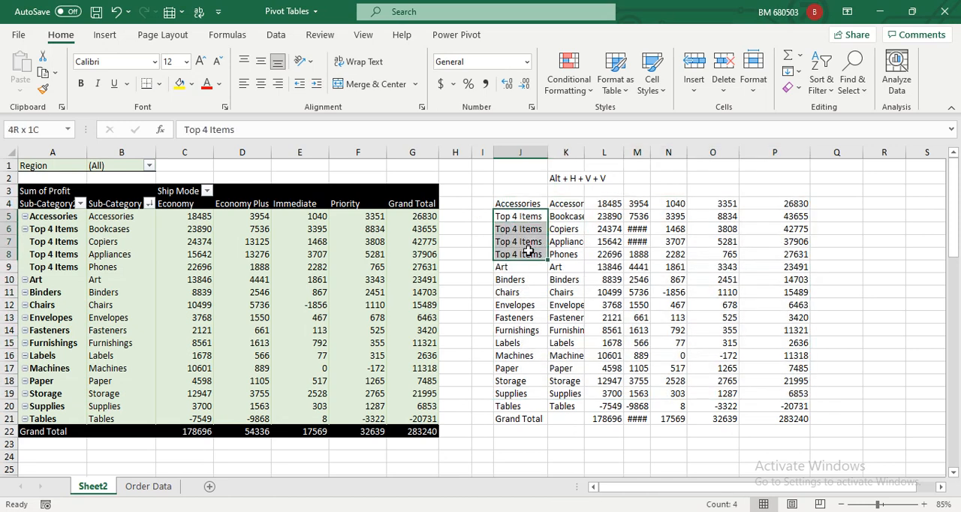
pyautogui.click(515, 214)
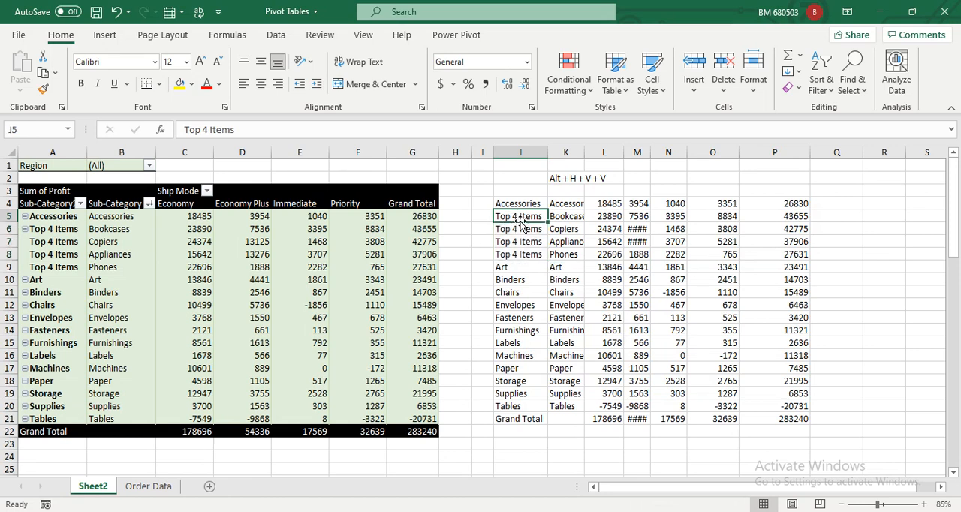
pyautogui.moveTo(533, 203); pyautogui.dragTo(769, 412)
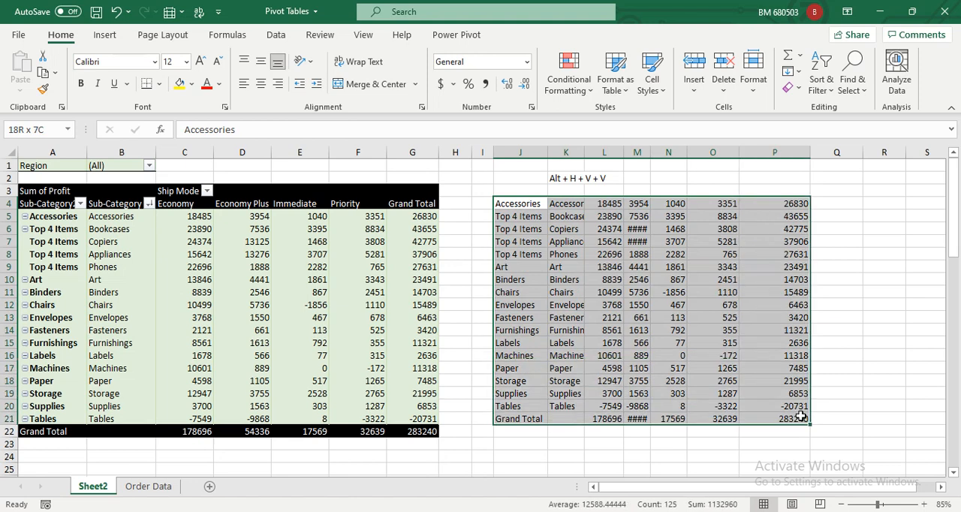
pyautogui.press('Delete')
pyautogui.press('Left')
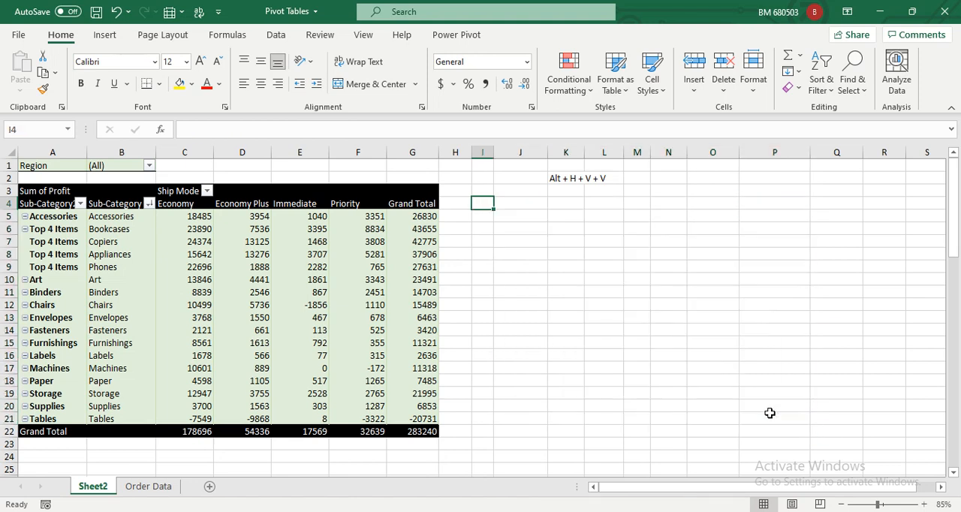
# Set the PivotTable's report layout to not repeat item labels.
pyautogui.click(114, 275)
pyautogui.click(75, 254)
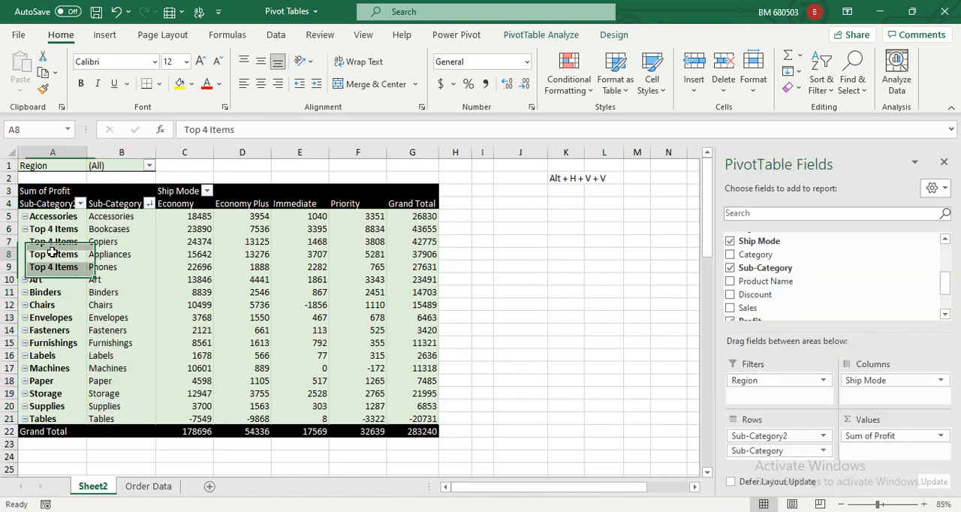
pyautogui.click(536, 35)
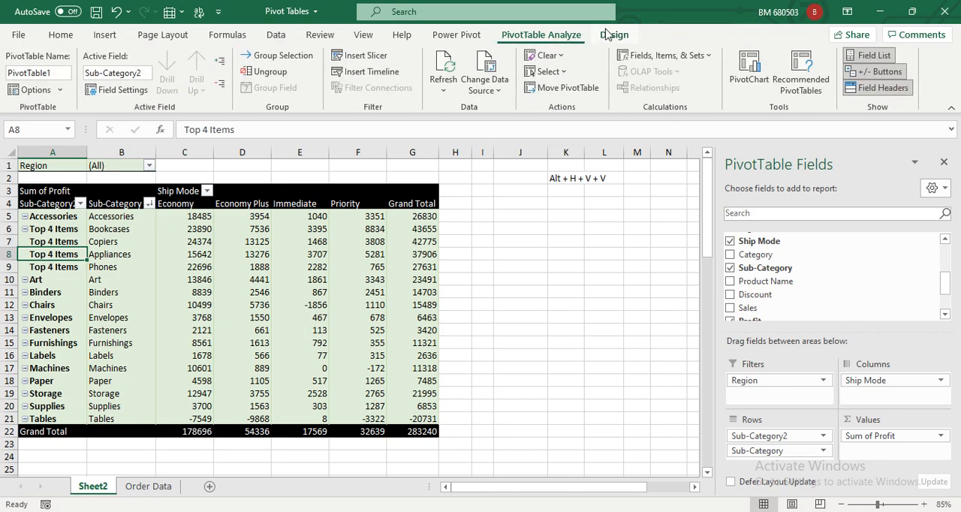
pyautogui.click(614, 35)
pyautogui.click(96, 89)
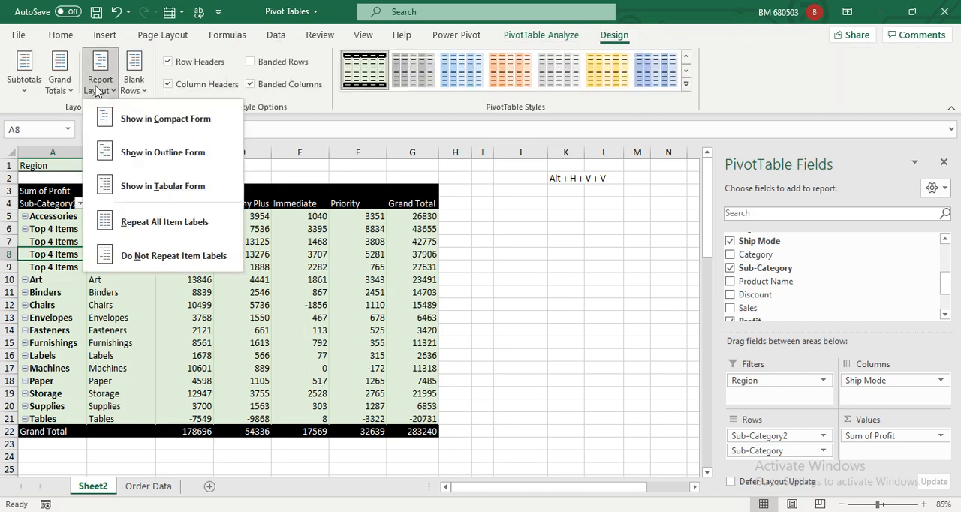
pyautogui.click(171, 256)
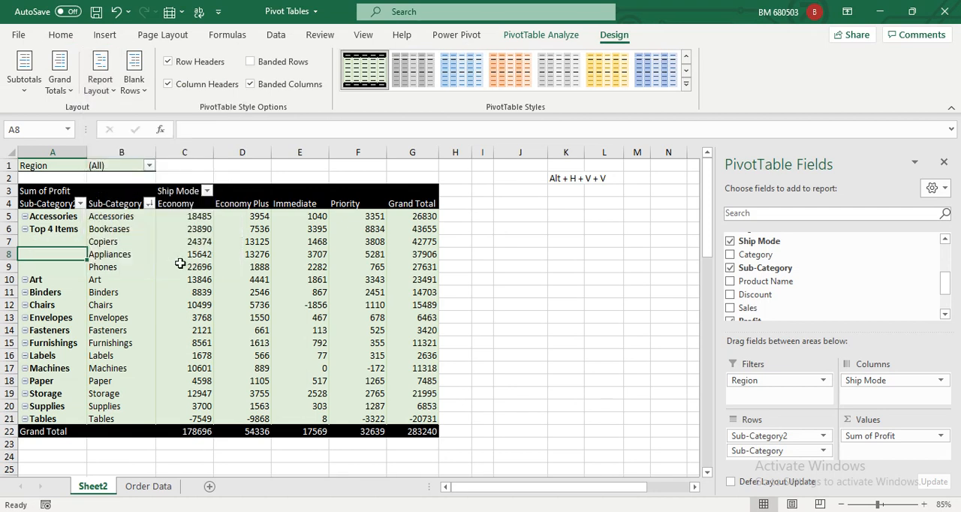
# Insert a blank line after each PivotTable item, remove the blank lines, and insert them again.
pyautogui.click(135, 85)
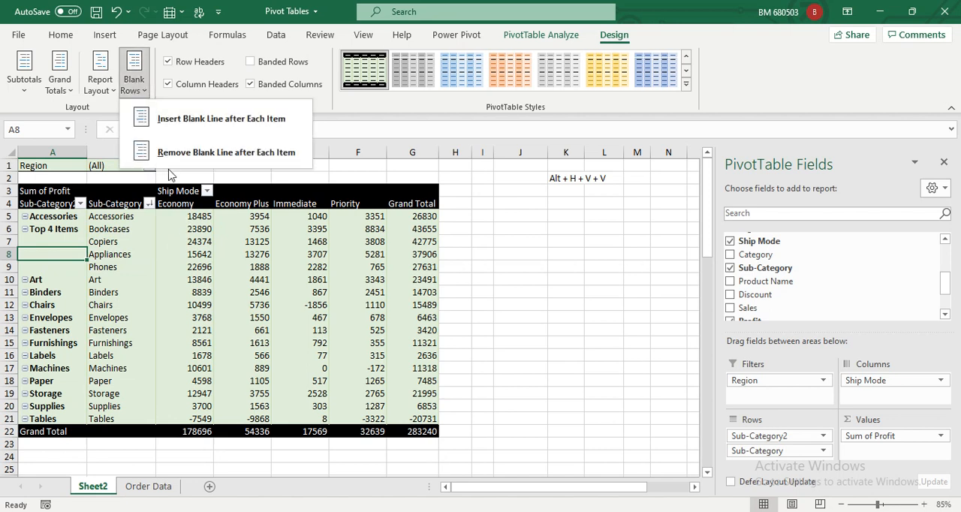
pyautogui.click(213, 127)
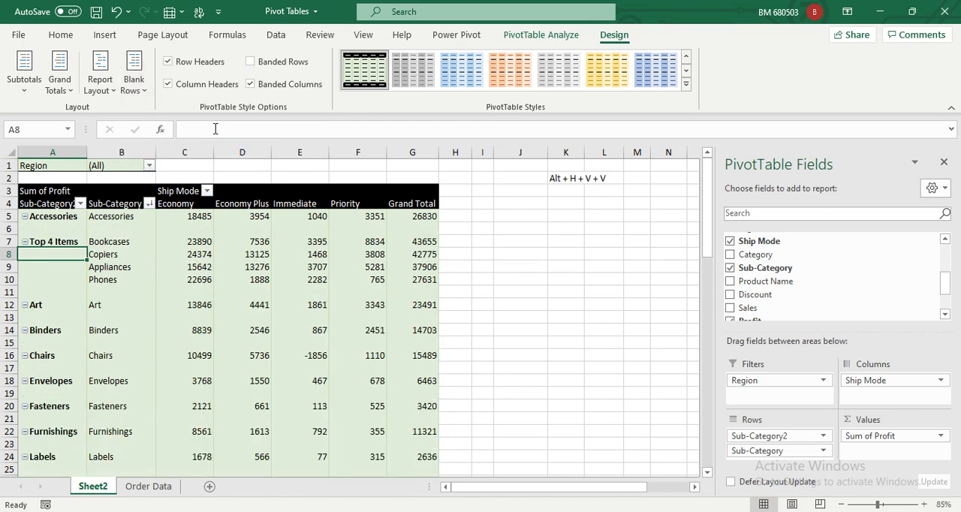
pyautogui.click(136, 82)
pyautogui.click(157, 151)
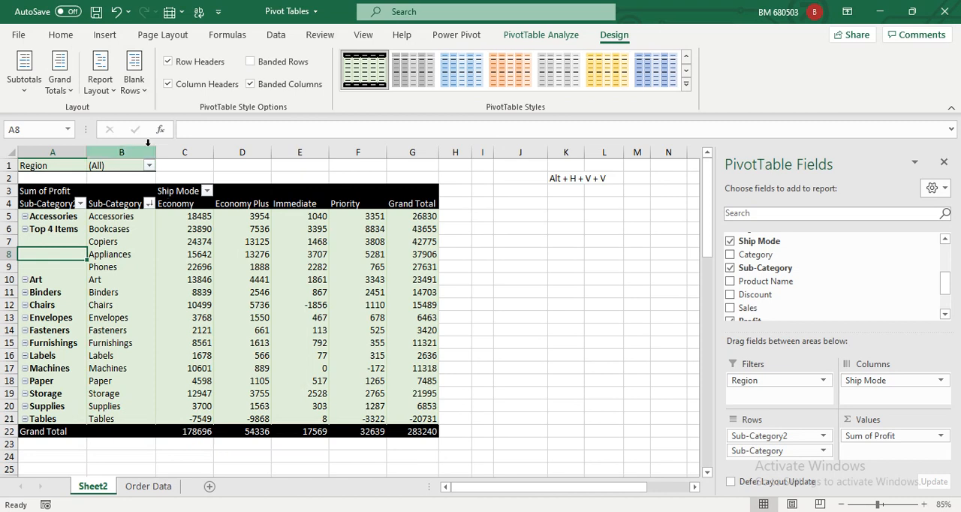
pyautogui.click(130, 92)
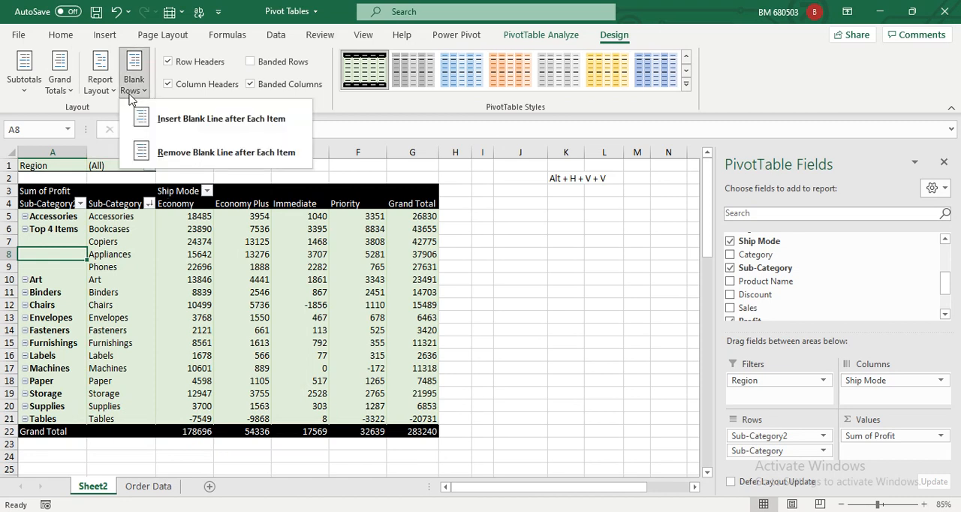
pyautogui.click(154, 122)
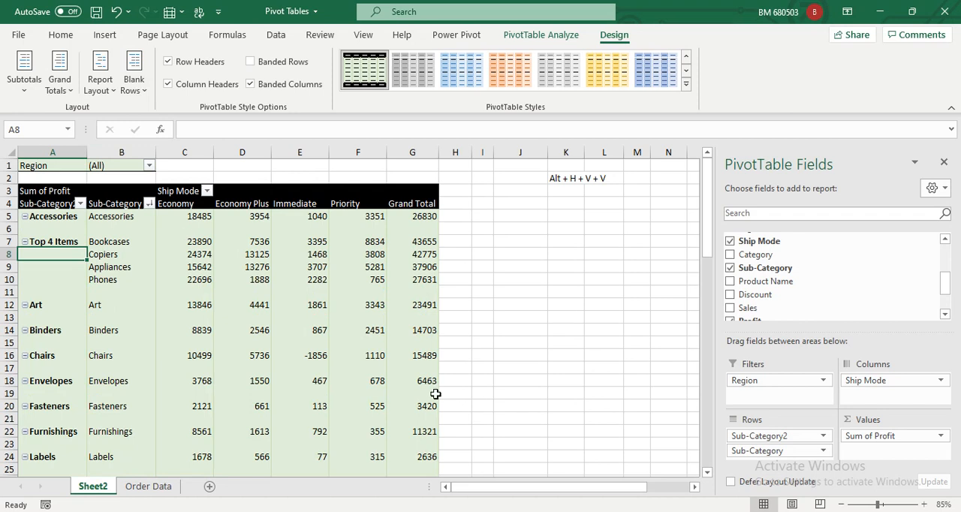